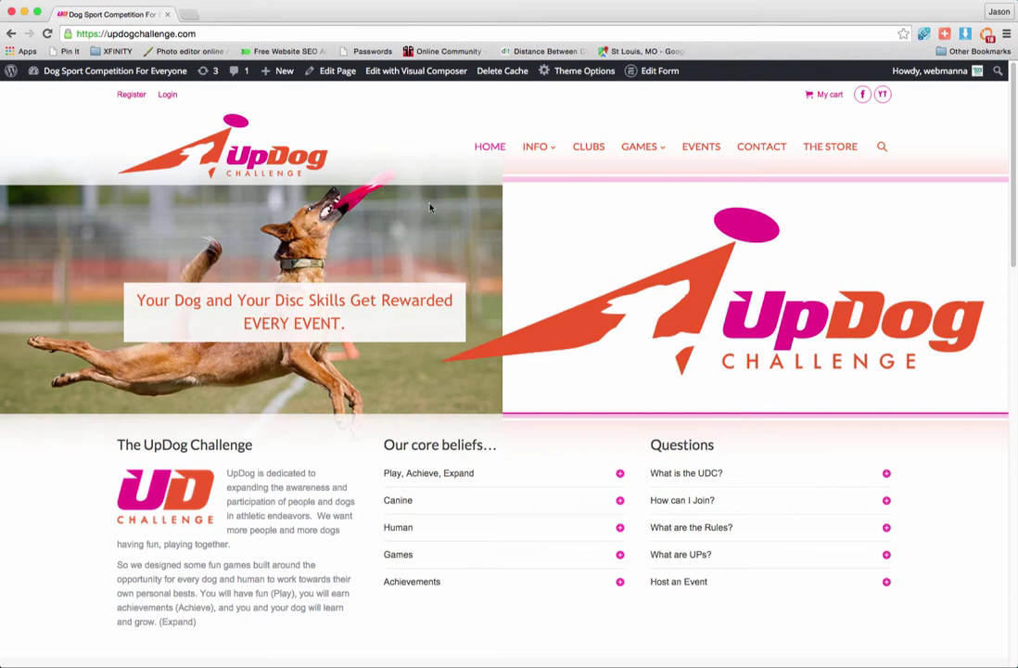
Find the 'Get the Scoop on UpDog Teams' guide on the INFO > Teams page and go to the Teams site.
{"action": "mouse_move", "coordinate": [549, 151]}
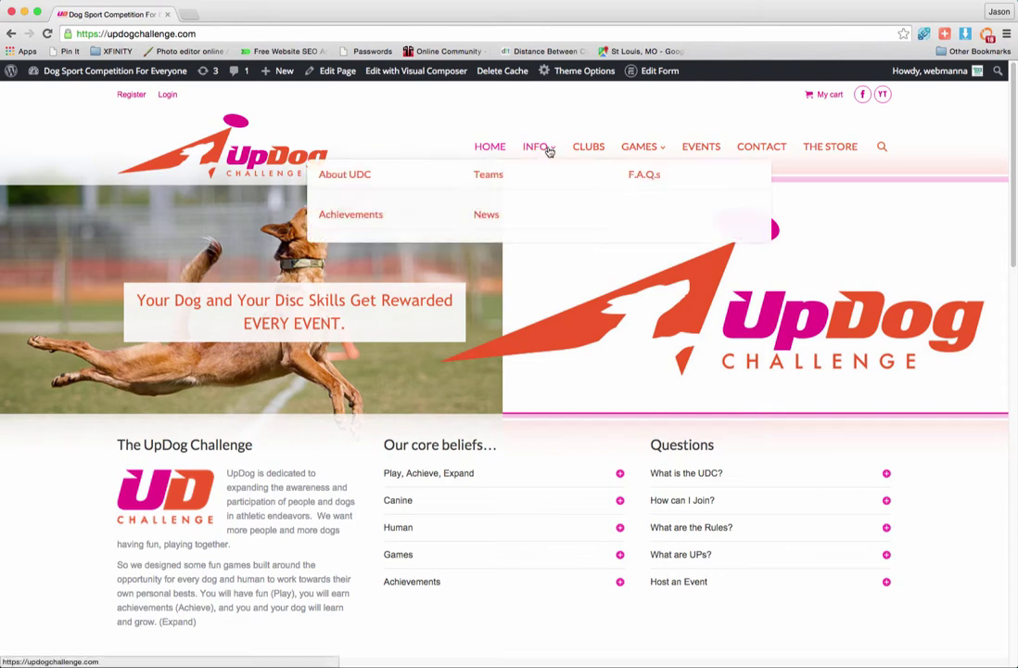
{"action": "left_click", "coordinate": [489, 180]}
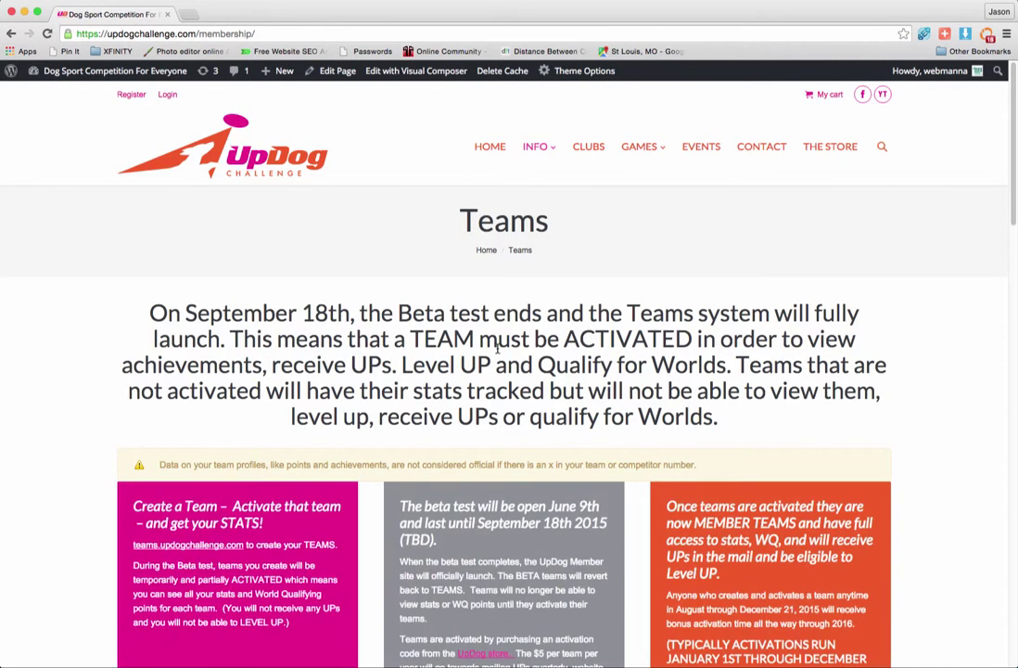
{"action": "scroll", "coordinate": [497, 350], "scroll_direction": "down", "scroll_amount": 7}
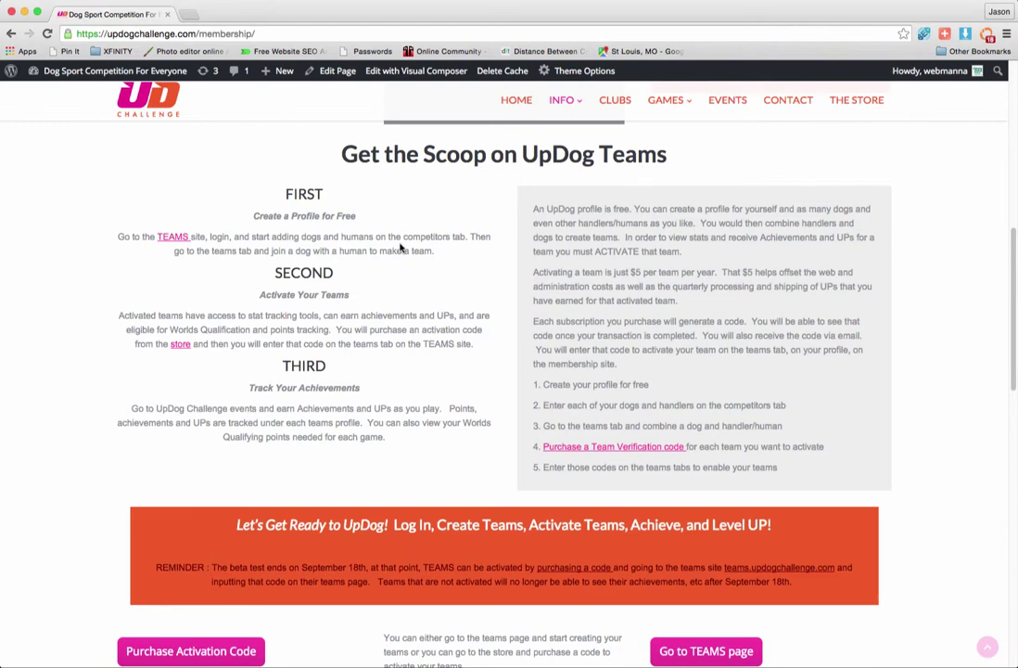
{"action": "left_click", "coordinate": [176, 240]}
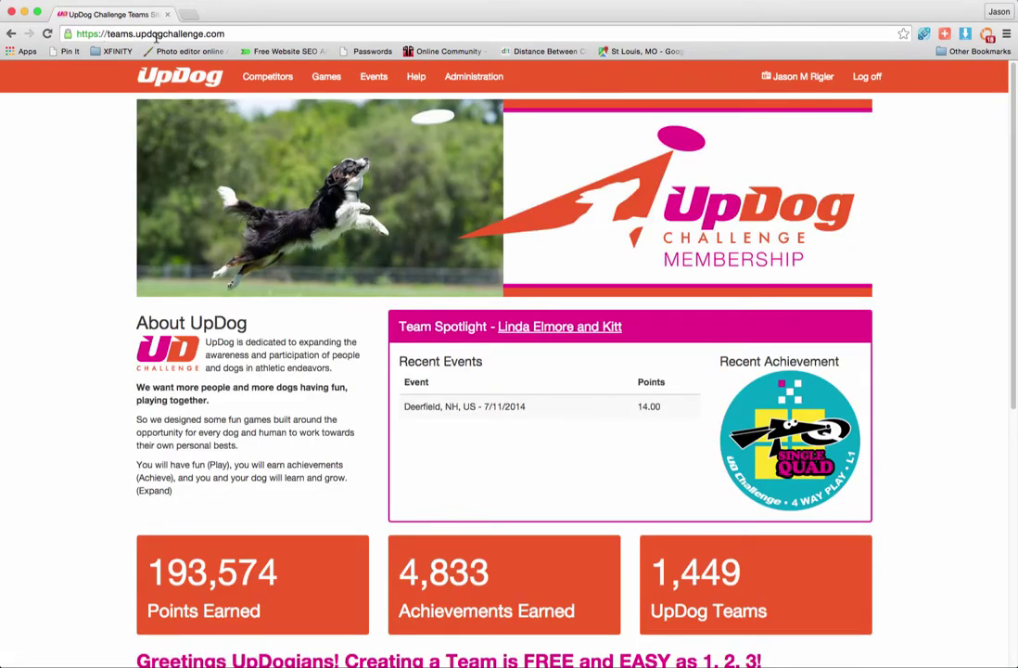
Log off the Teams account and go to the log-in page.
{"action": "left_click", "coordinate": [235, 35]}
{"action": "left_click", "coordinate": [234, 35]}
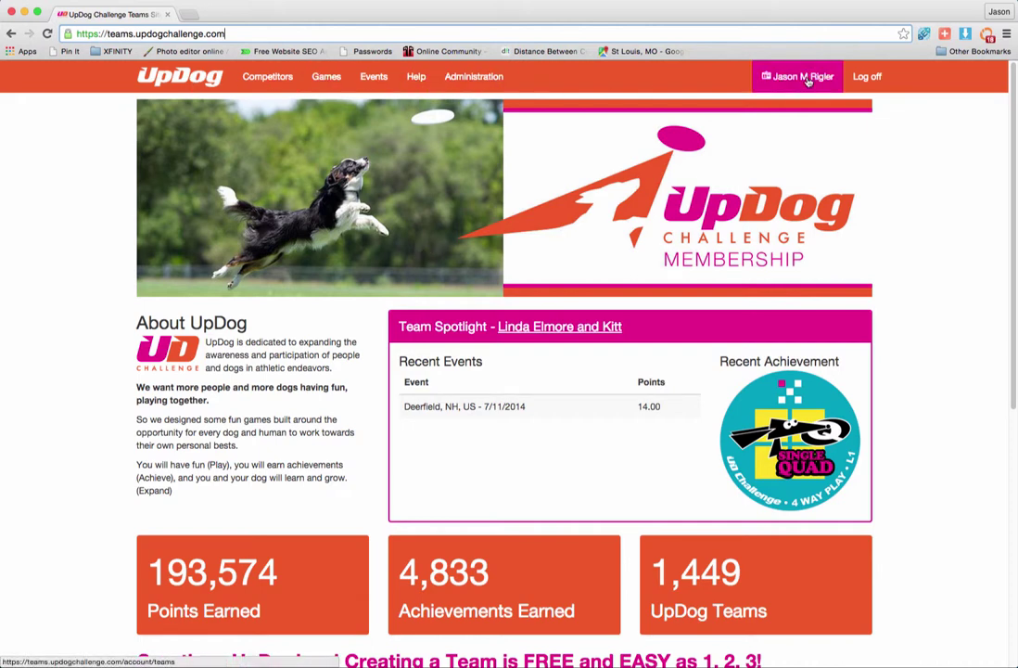
{"action": "left_click", "coordinate": [867, 76]}
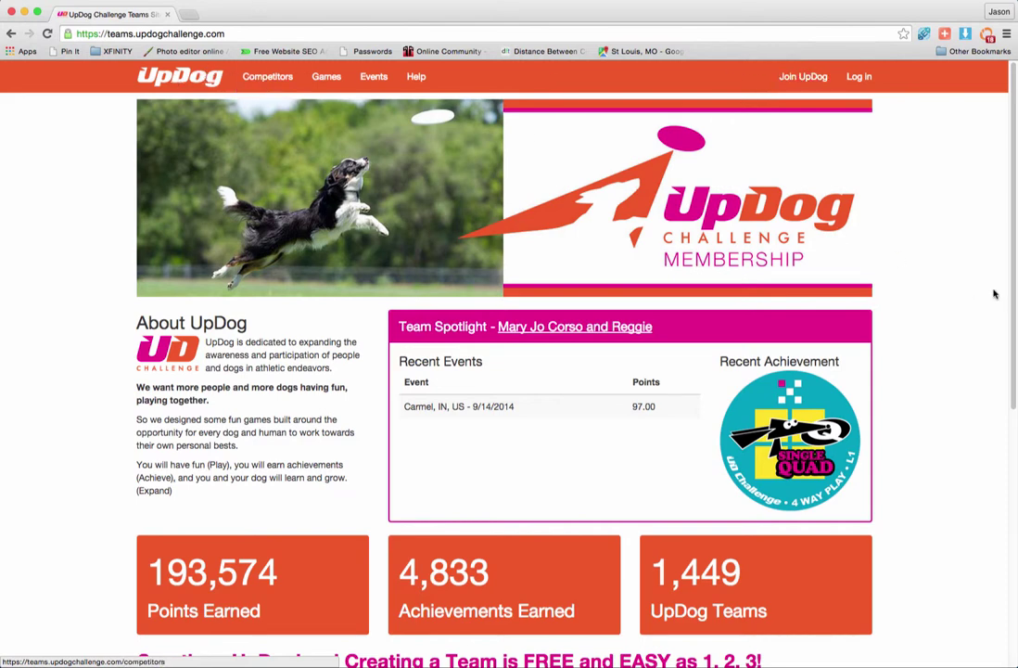
{"action": "left_click", "coordinate": [860, 78]}
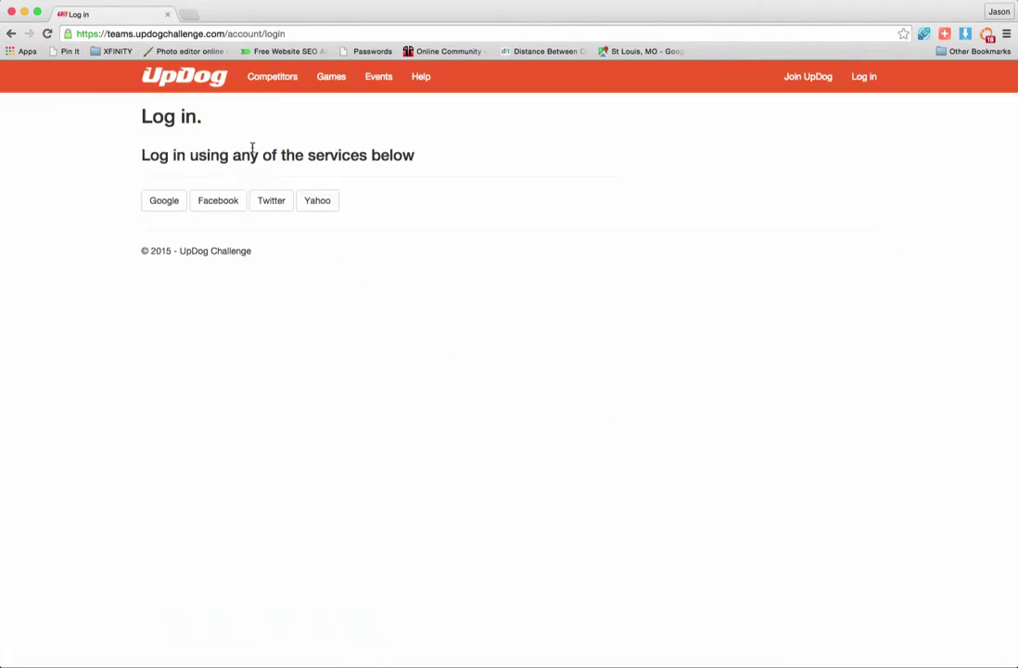
Log back in with Facebook and view the Competitor List under Profile.
{"action": "left_click", "coordinate": [219, 201]}
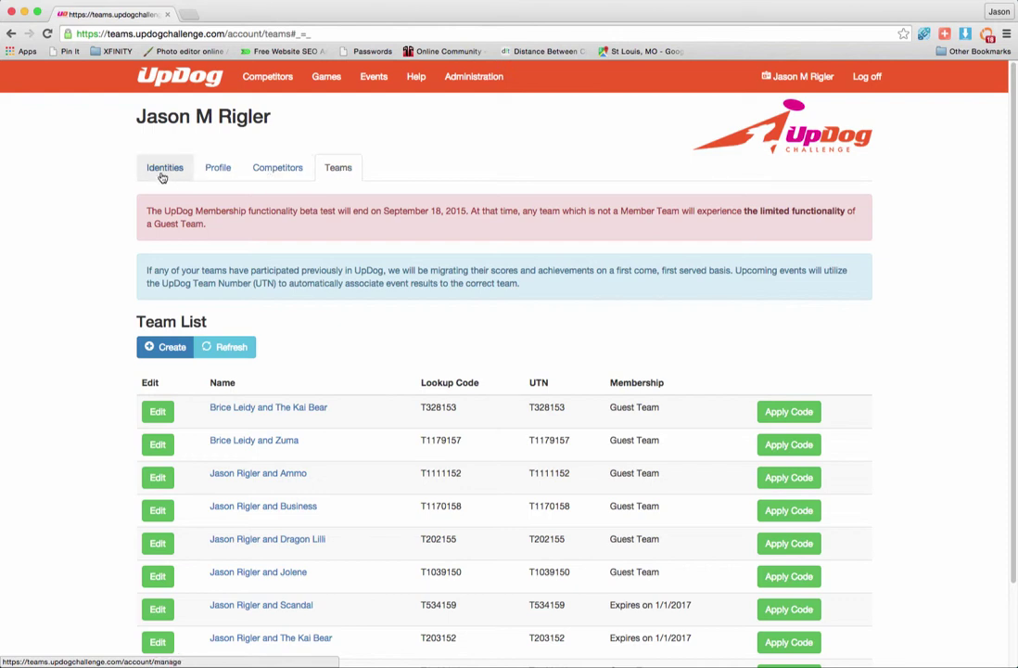
{"action": "left_click", "coordinate": [220, 169]}
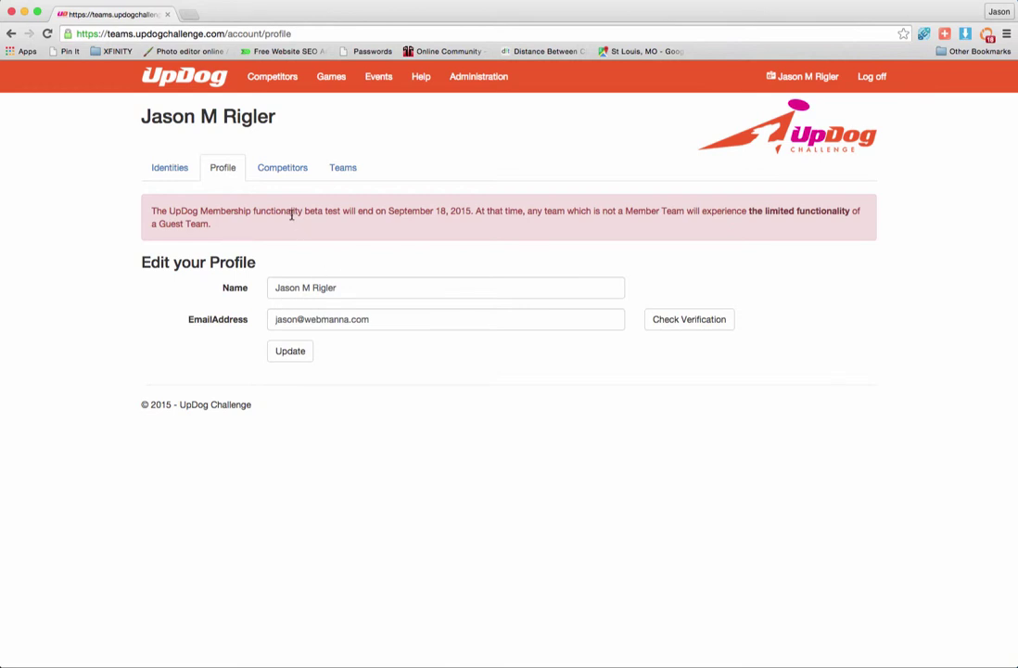
{"action": "left_click", "coordinate": [290, 167]}
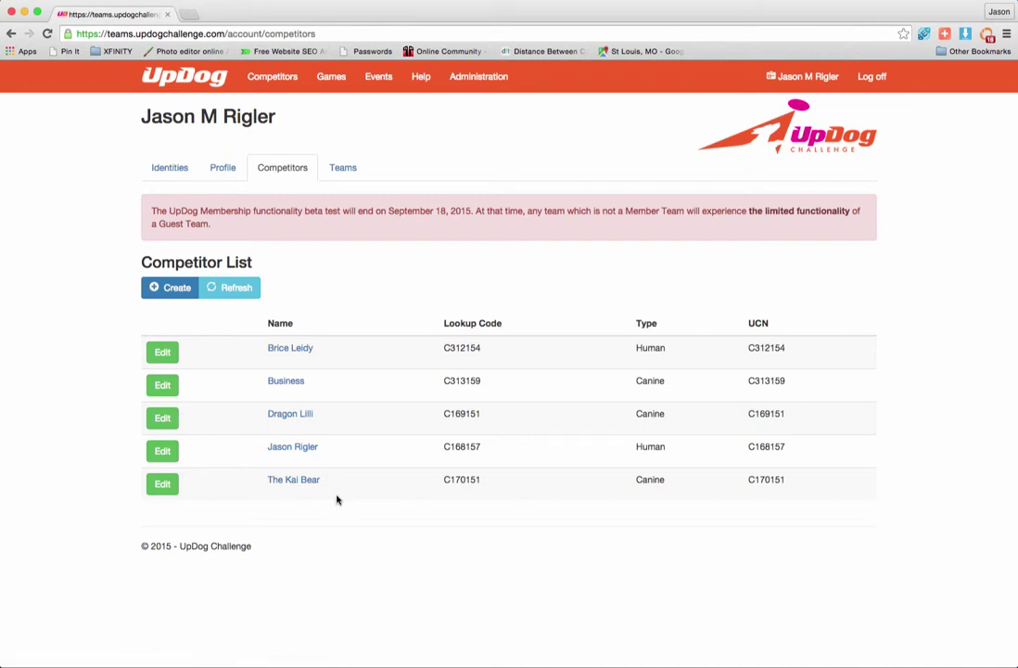
Create a new Canine competitor named Mayhem and save it.
{"action": "left_click", "coordinate": [165, 287]}
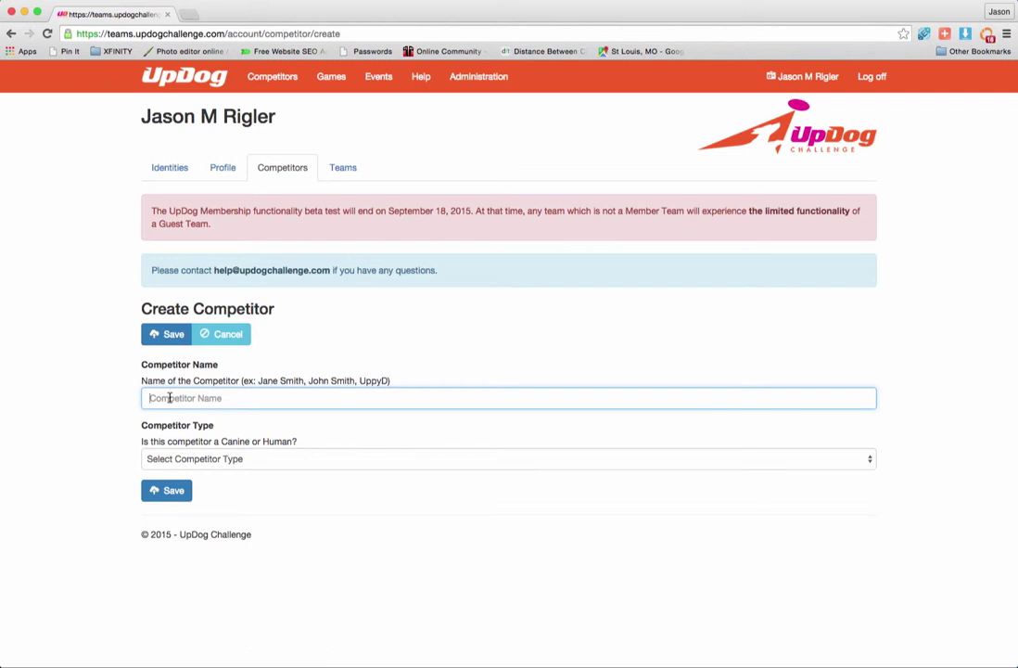
{"action": "type", "text": "Mayhem"}
{"action": "left_click", "coordinate": [193, 458]}
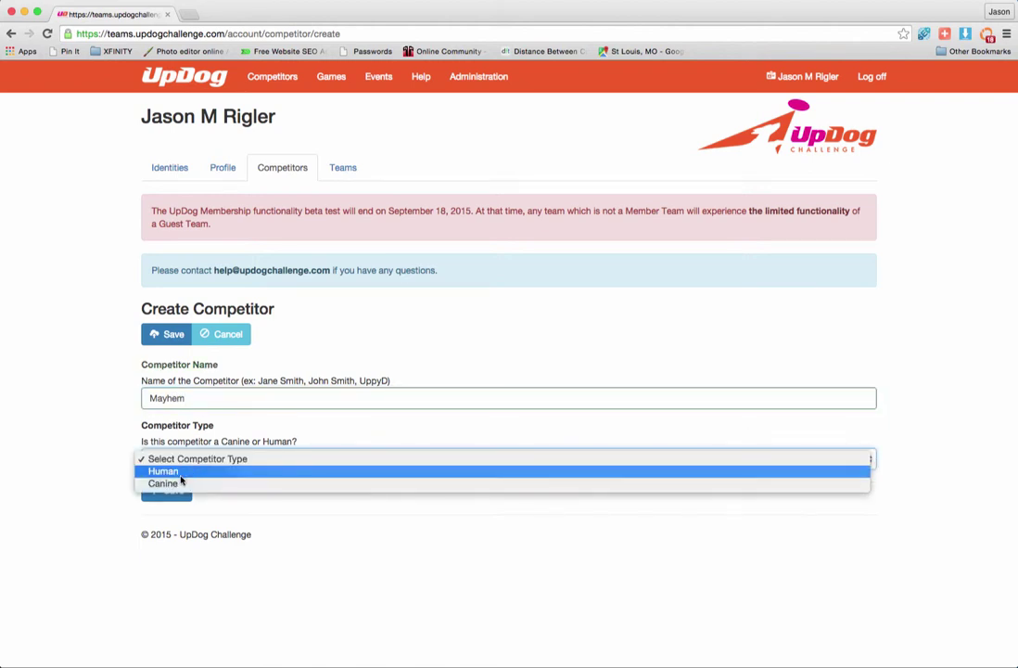
{"action": "left_click", "coordinate": [177, 483]}
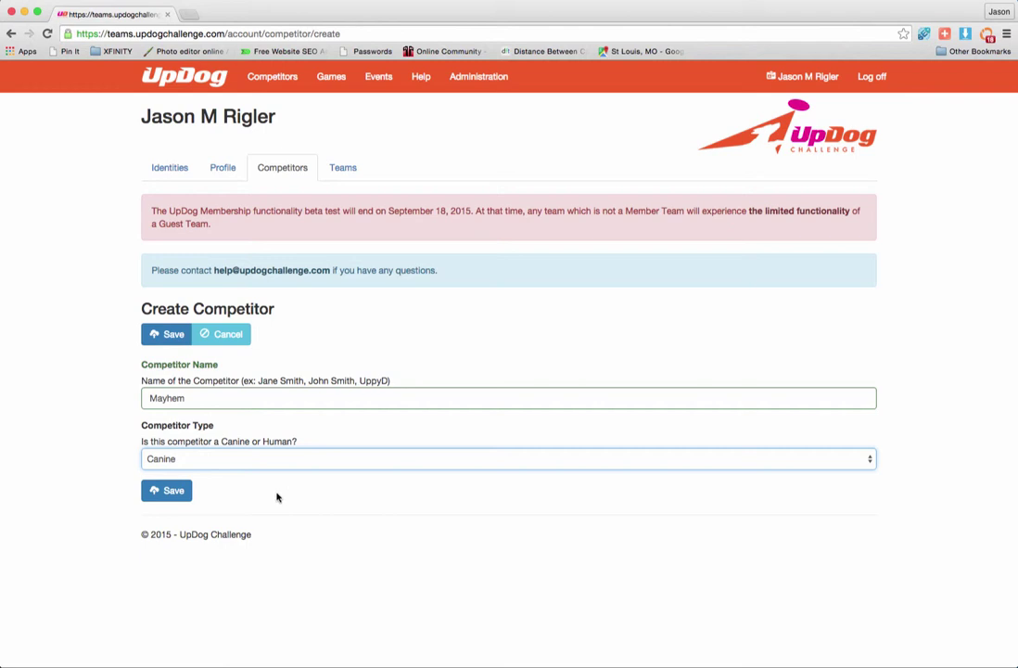
{"action": "left_click", "coordinate": [171, 492]}
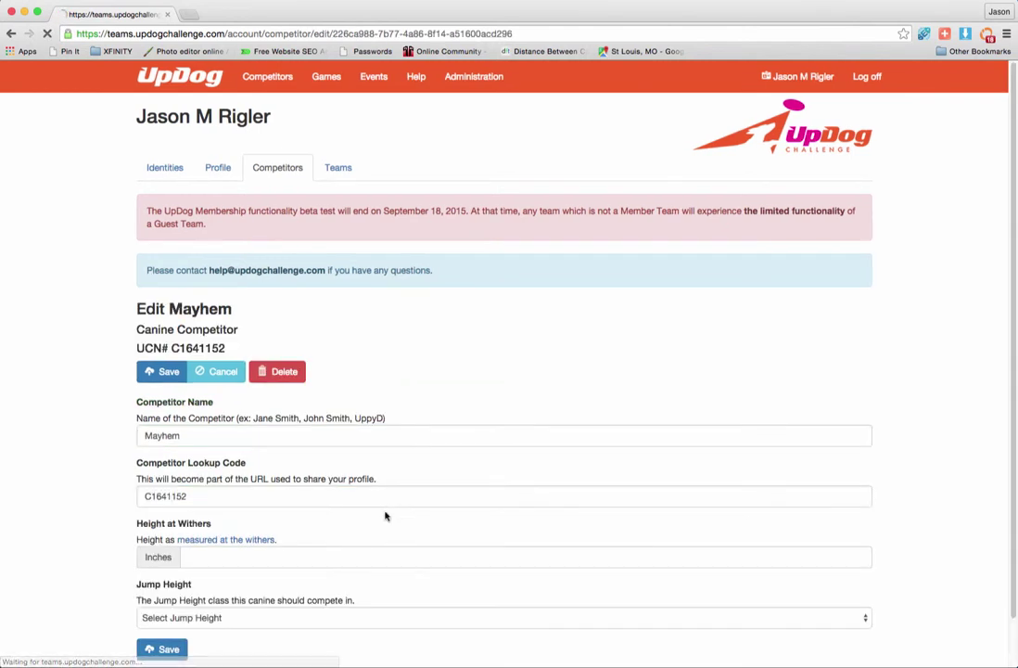
Give Mayhem a 16 height at withers and a 16 Inches jump height, then save.
{"action": "scroll", "coordinate": [380, 490], "scroll_direction": "down", "scroll_amount": 1}
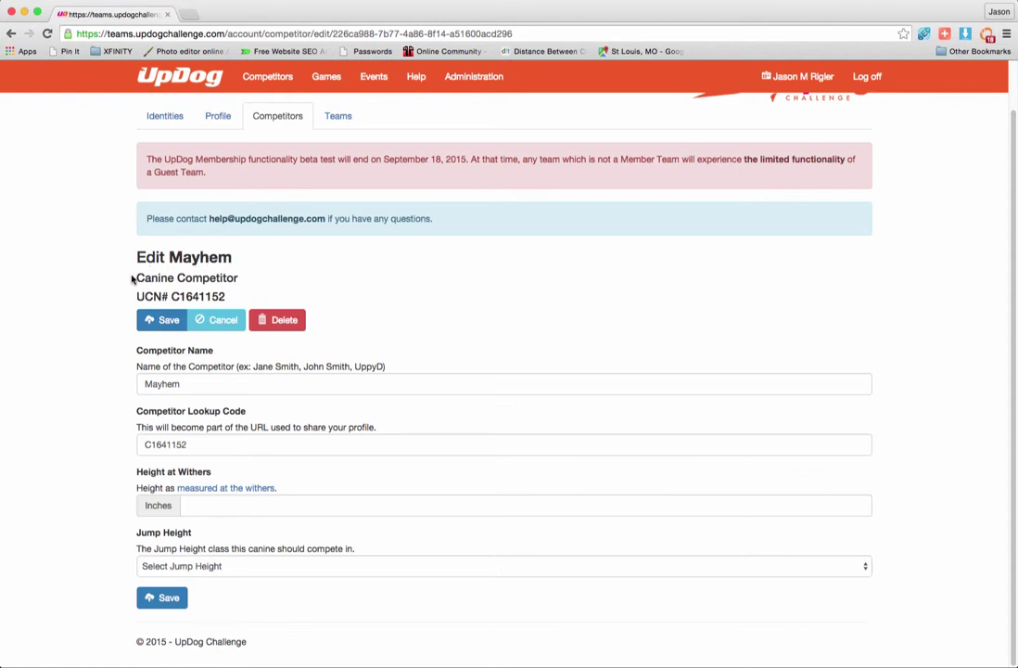
{"action": "left_click_drag", "start_coordinate": [135, 296], "coordinate": [227, 293]}
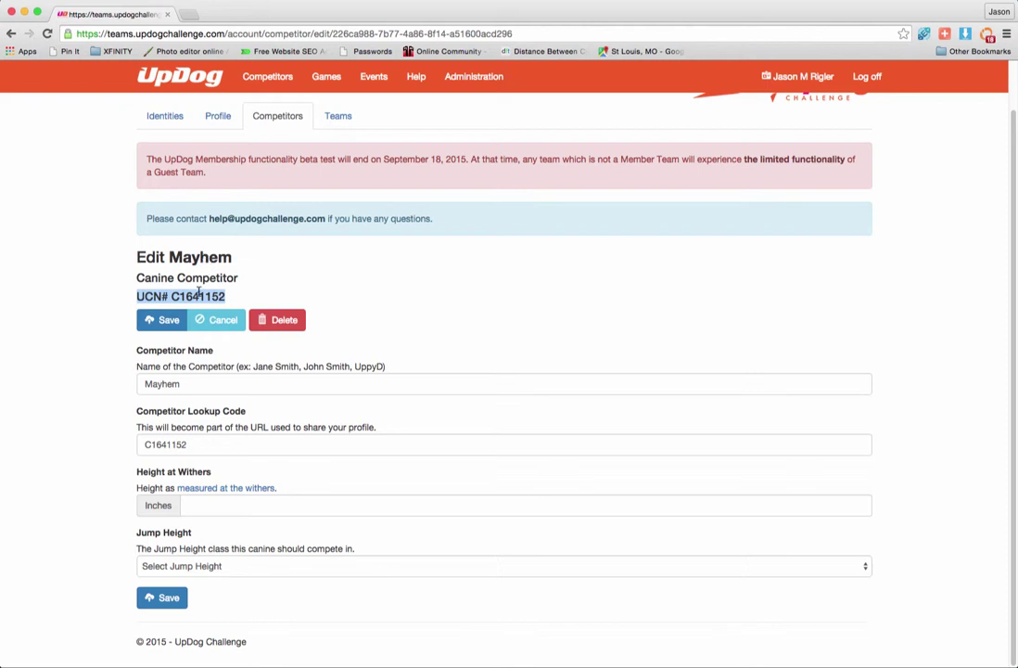
{"action": "left_click", "coordinate": [245, 302]}
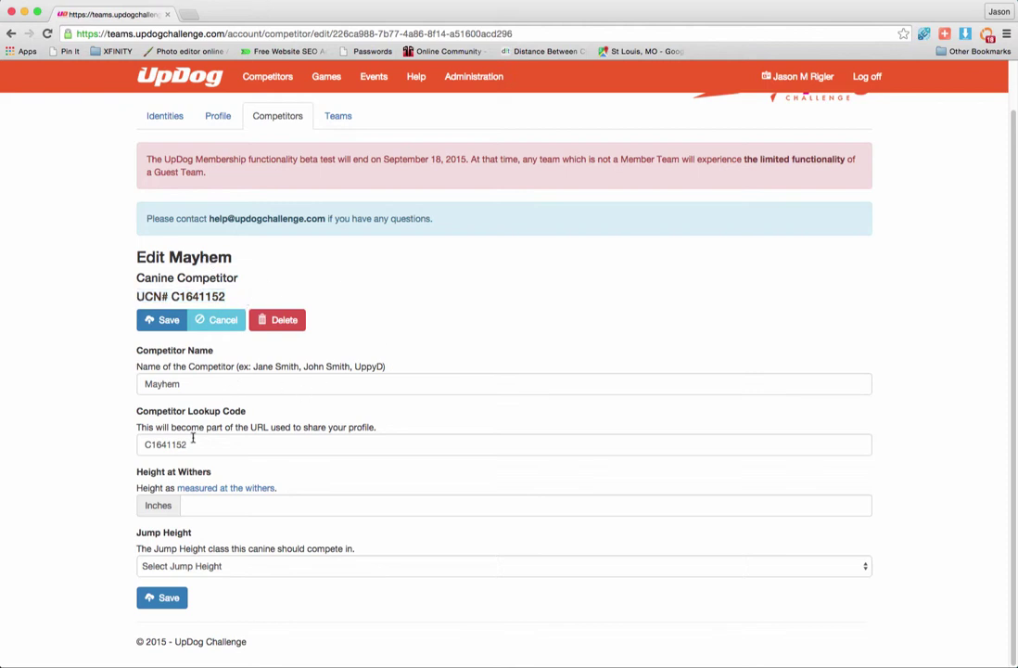
{"action": "left_click", "coordinate": [208, 504]}
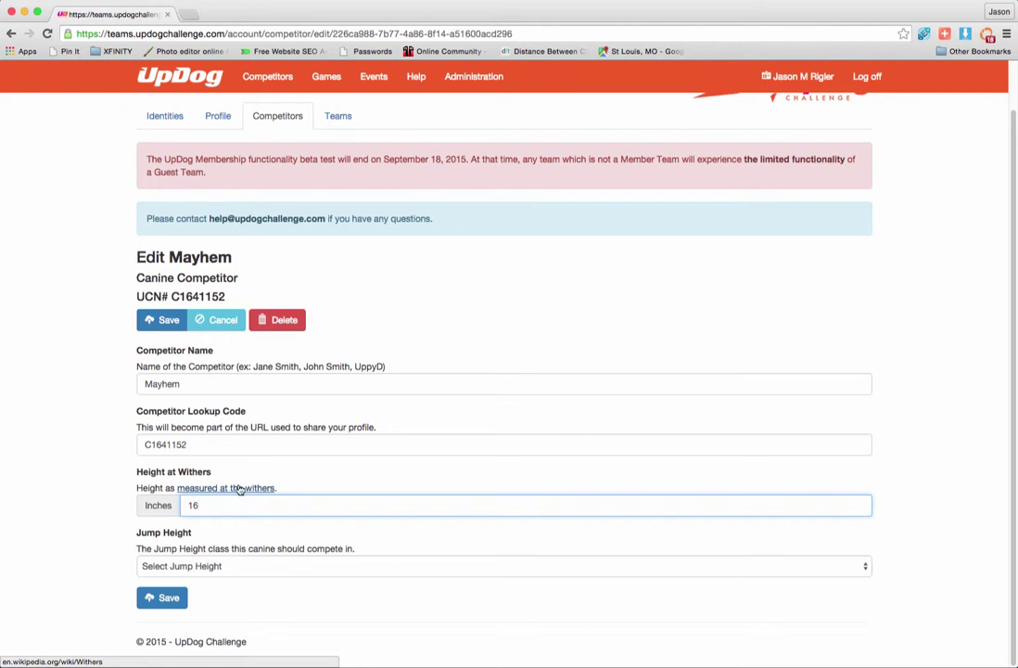
{"action": "left_click", "coordinate": [205, 565]}
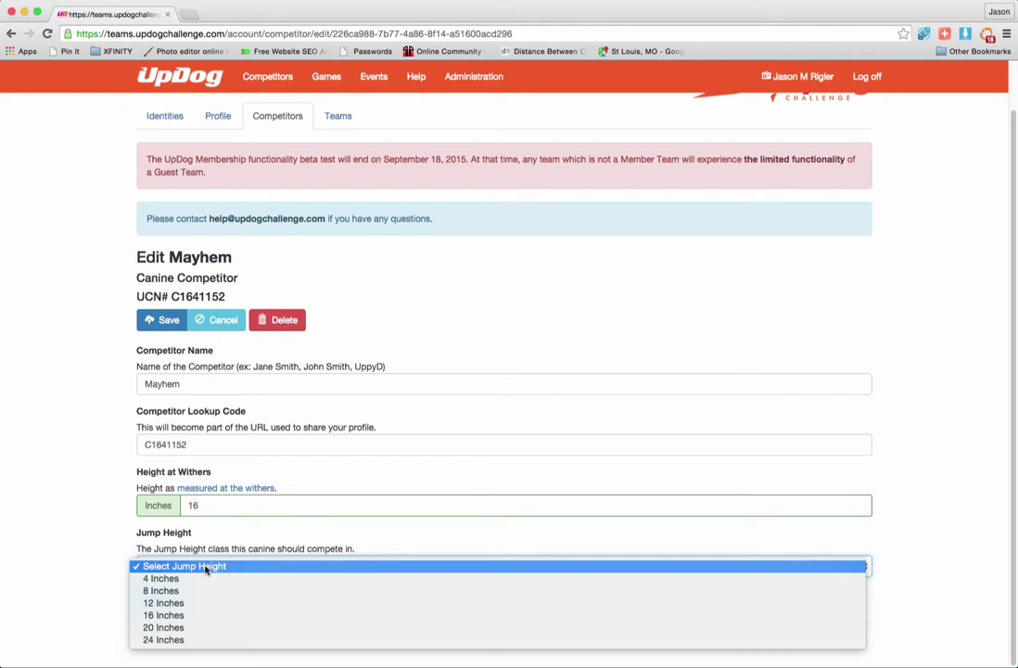
{"action": "left_click", "coordinate": [213, 615]}
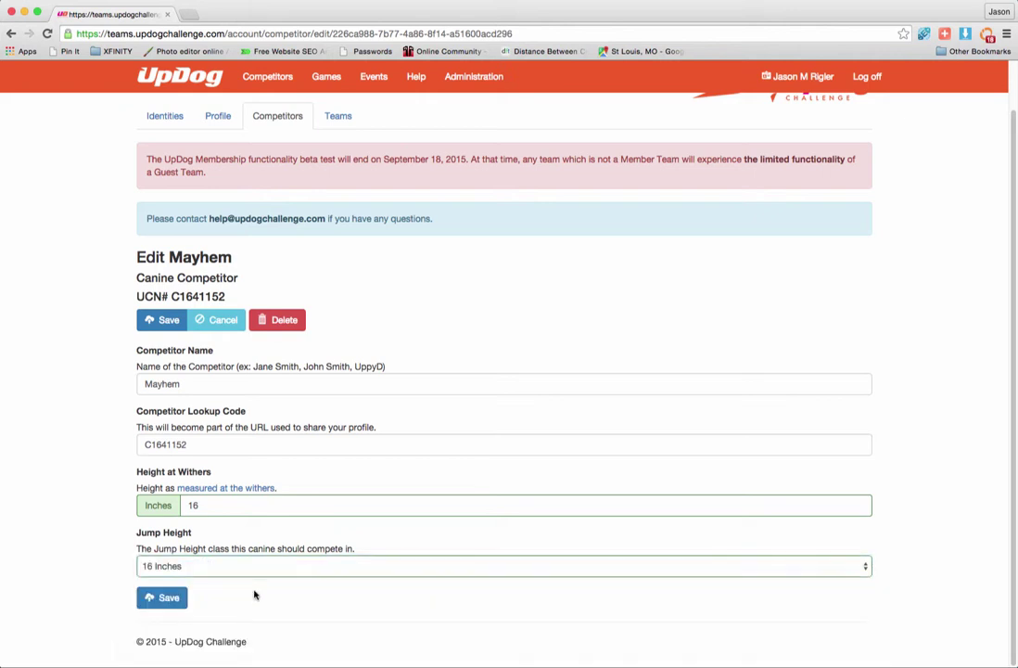
{"action": "left_click", "coordinate": [163, 599]}
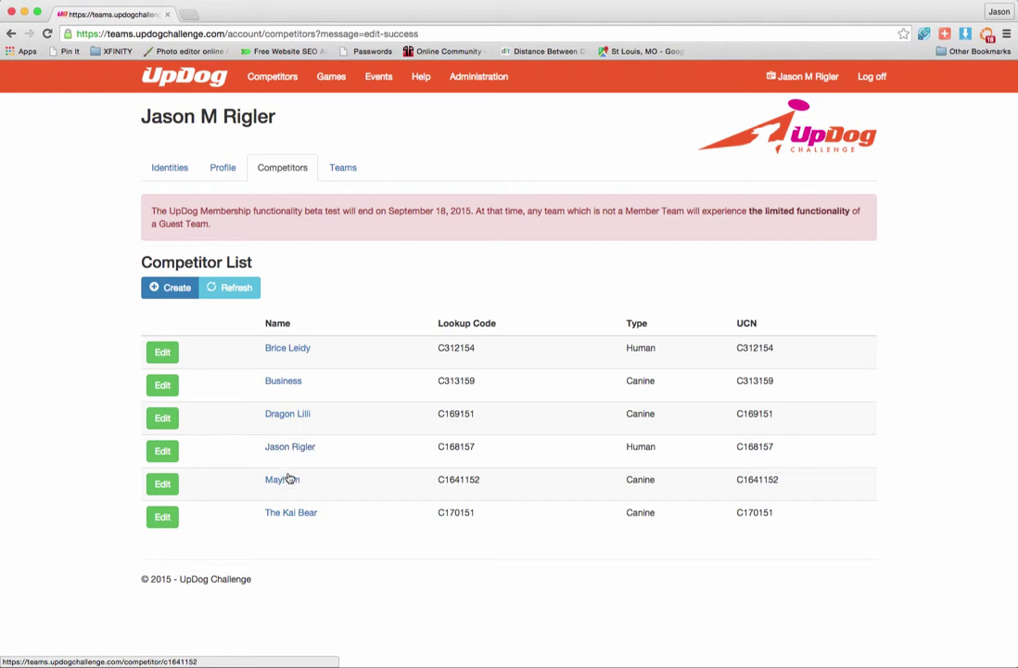
Try adding a duplicate Human competitor, abandon it at the existing-competitor warning, and open Teams.
{"action": "left_click", "coordinate": [175, 288]}
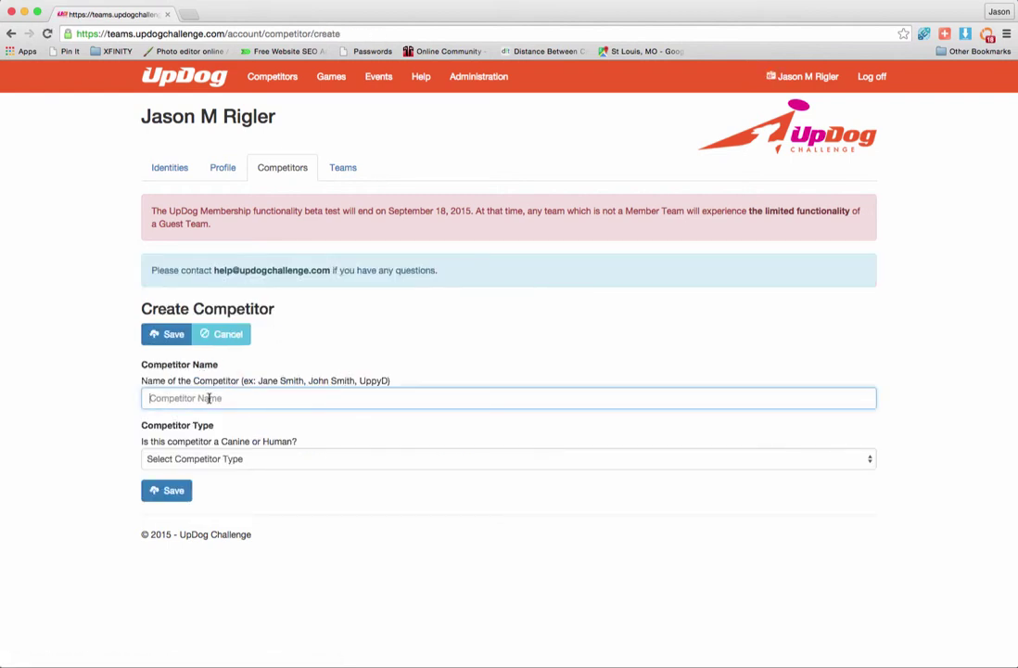
{"action": "type", "text": "jason"}
{"action": "left_click", "coordinate": [219, 461]}
{"action": "left_click", "coordinate": [160, 470]}
{"action": "left_click", "coordinate": [164, 492]}
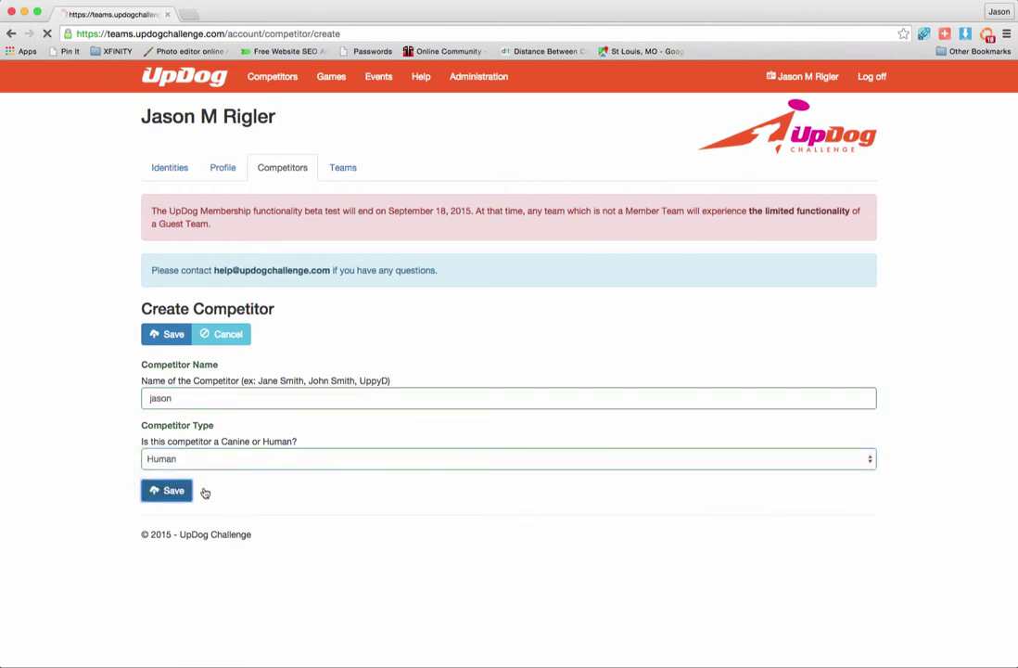
{"action": "scroll", "coordinate": [278, 445], "scroll_direction": "down", "scroll_amount": 1}
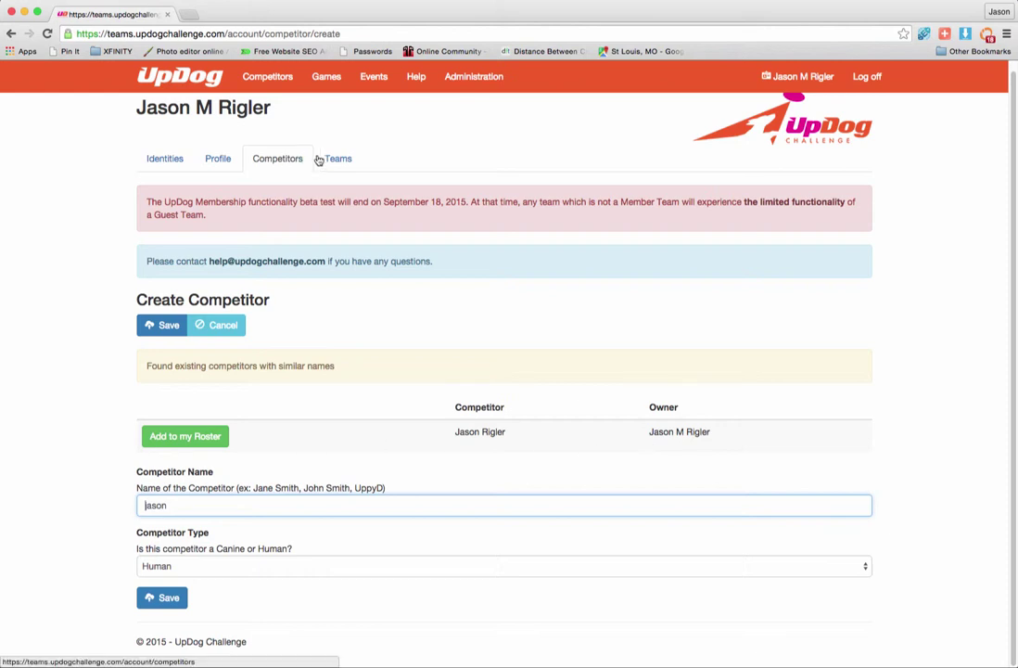
{"action": "left_click", "coordinate": [275, 162]}
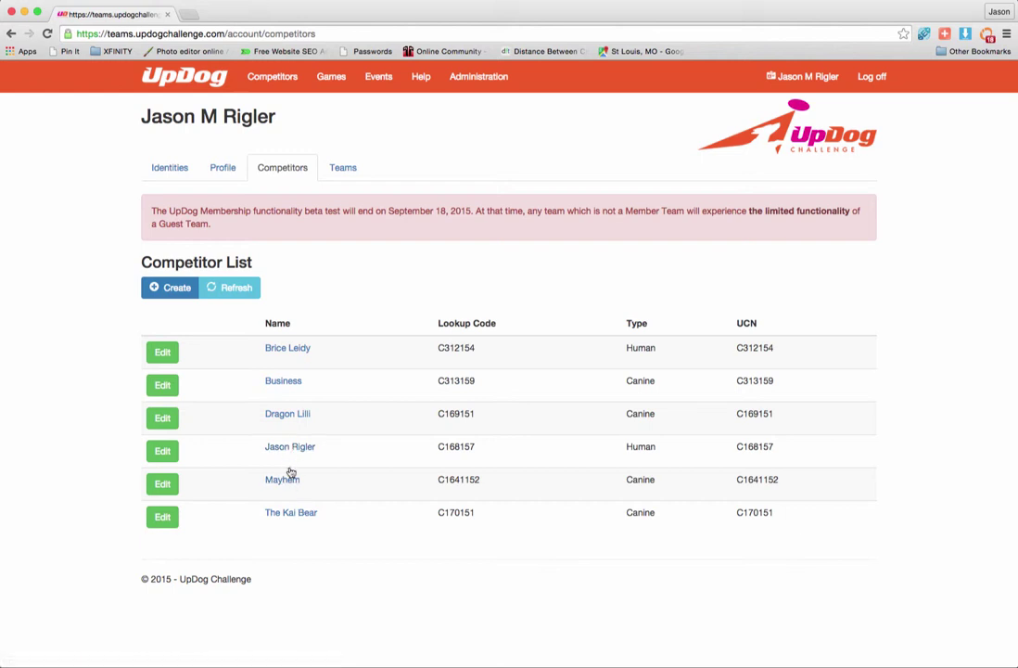
{"action": "left_click", "coordinate": [346, 168]}
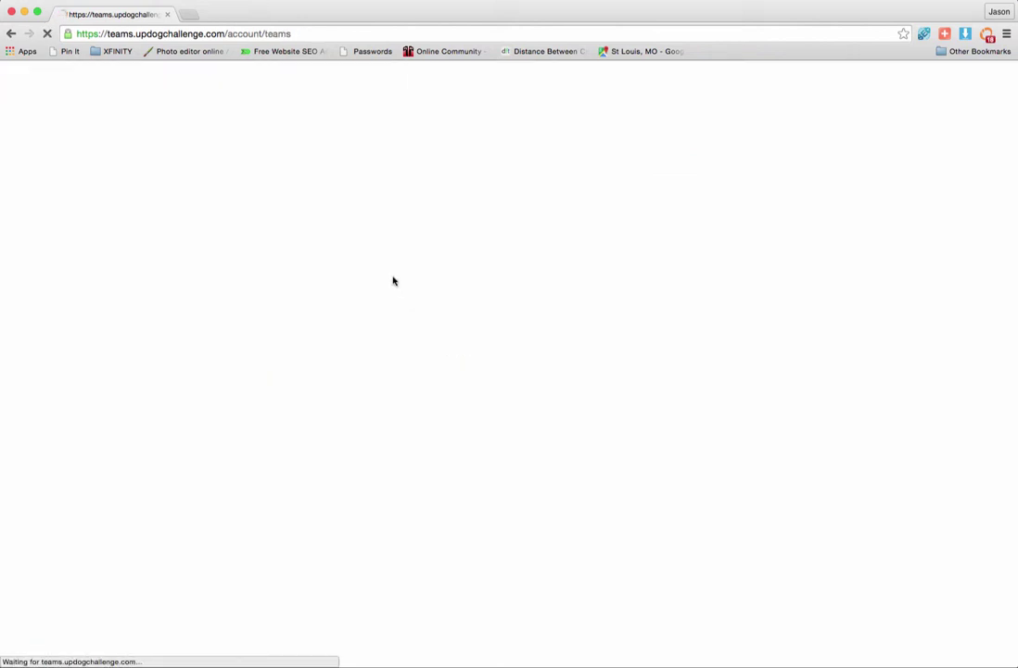
Start creating a new team.
{"action": "scroll", "coordinate": [379, 320], "scroll_direction": "down", "scroll_amount": 2}
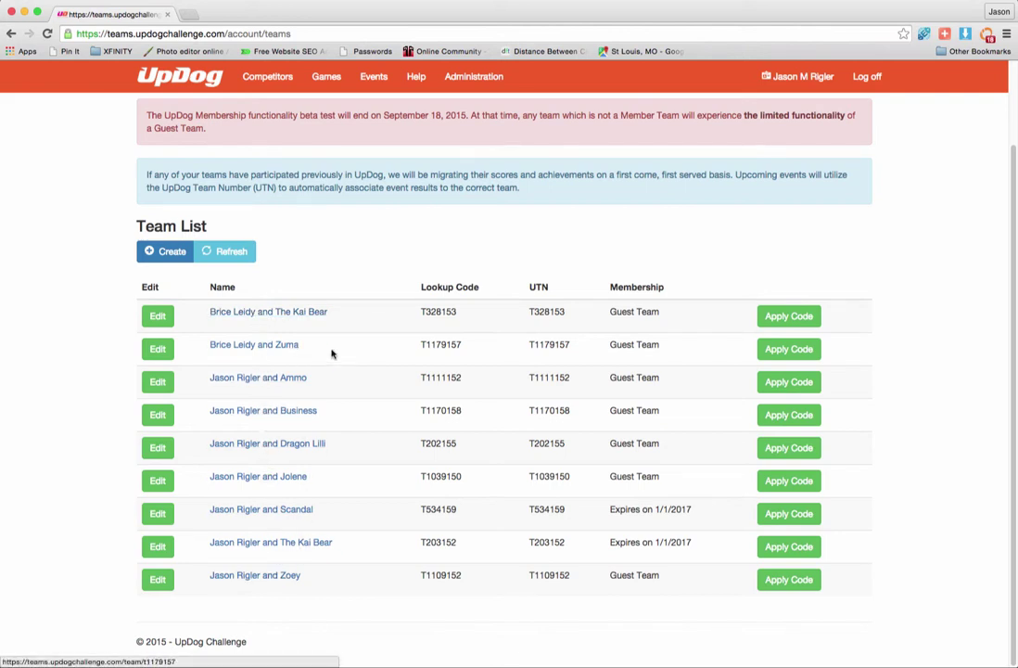
{"action": "scroll", "coordinate": [334, 423], "scroll_direction": "up", "scroll_amount": 1}
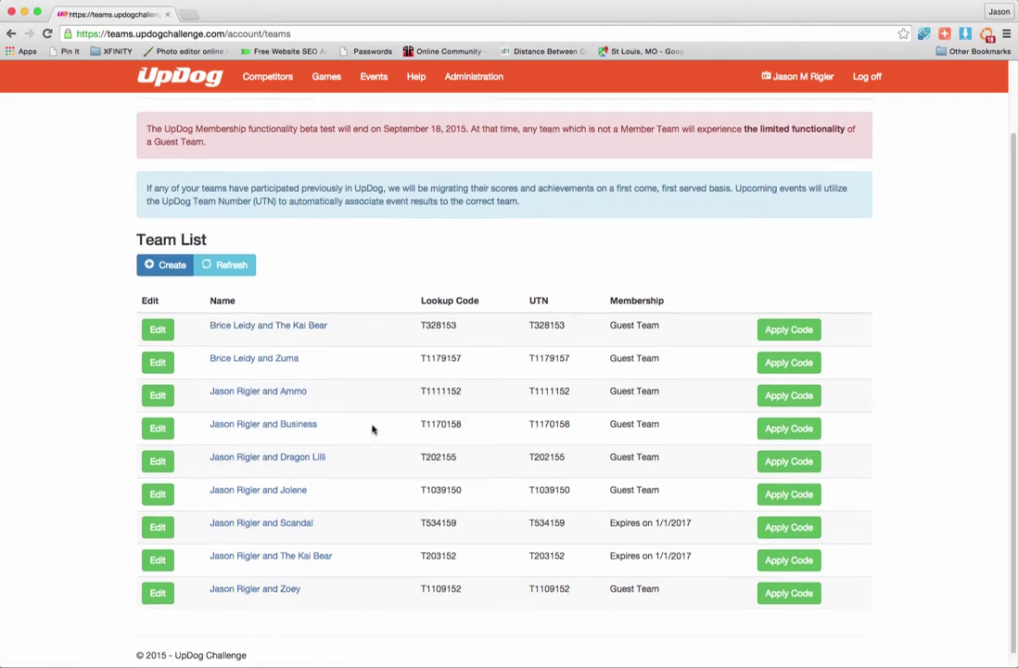
{"action": "left_click", "coordinate": [168, 267]}
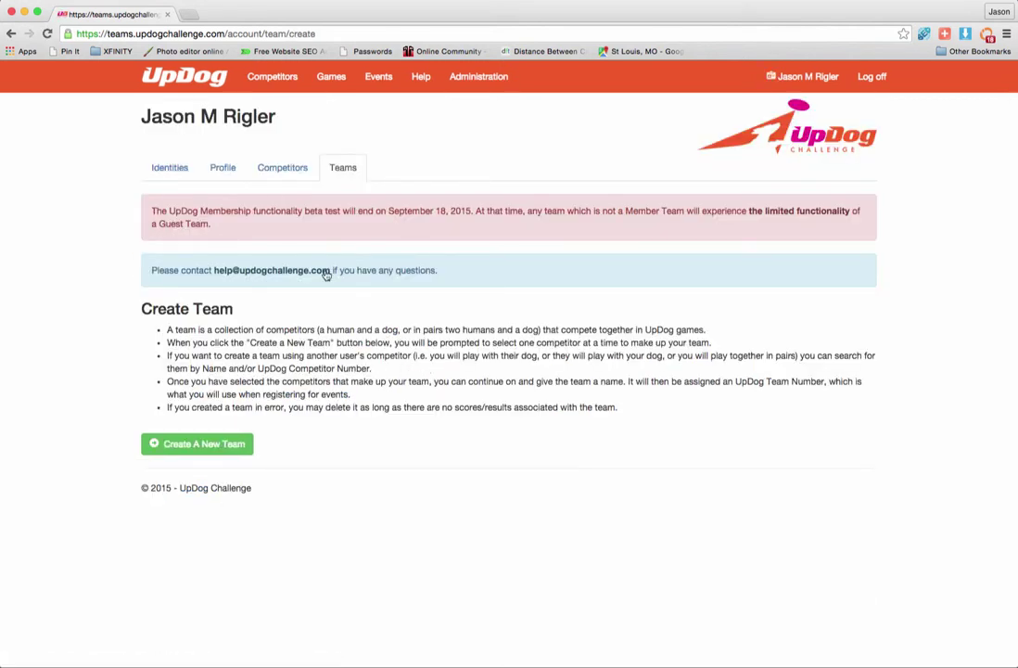
{"action": "left_click", "coordinate": [208, 447]}
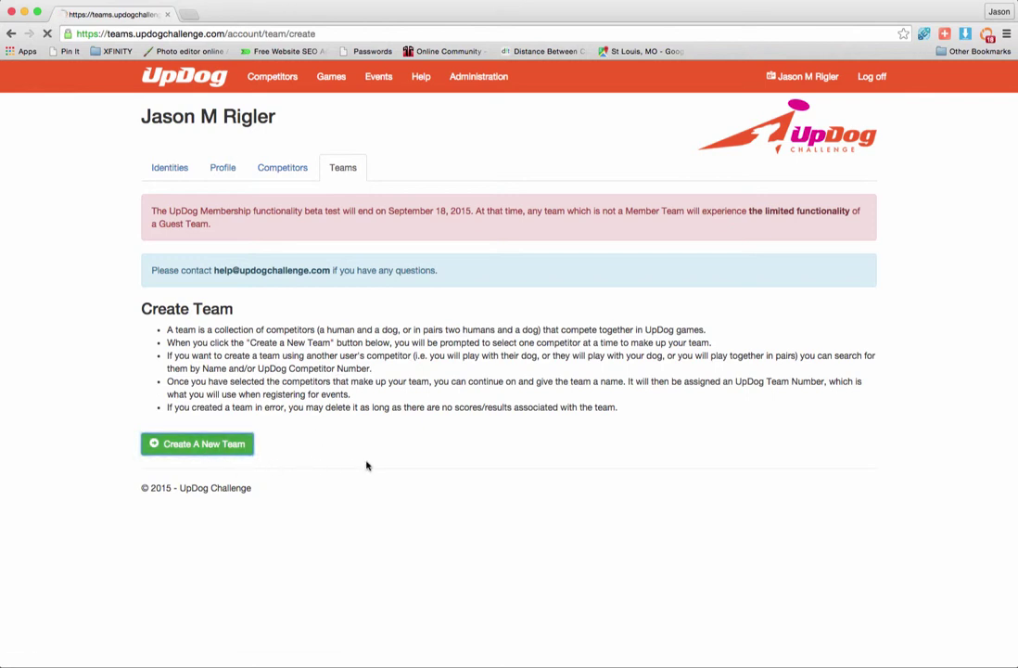
Add the account holder's Human competitor and the canine Mayhem to the team.
{"action": "scroll", "coordinate": [371, 445], "scroll_direction": "down", "scroll_amount": 2}
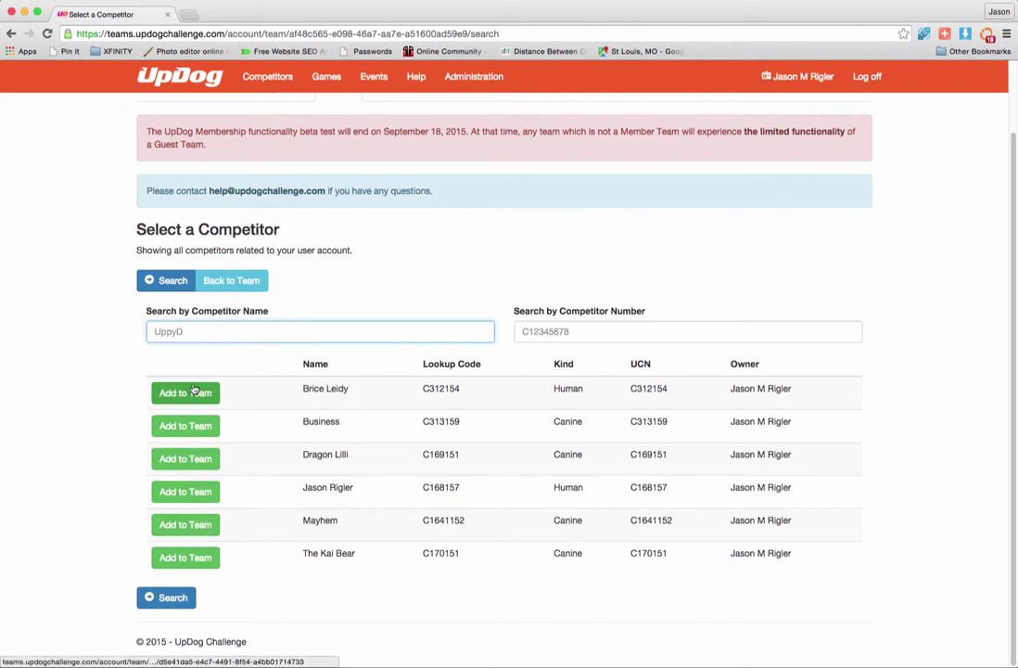
{"action": "scroll", "coordinate": [228, 390], "scroll_direction": "up", "scroll_amount": 2}
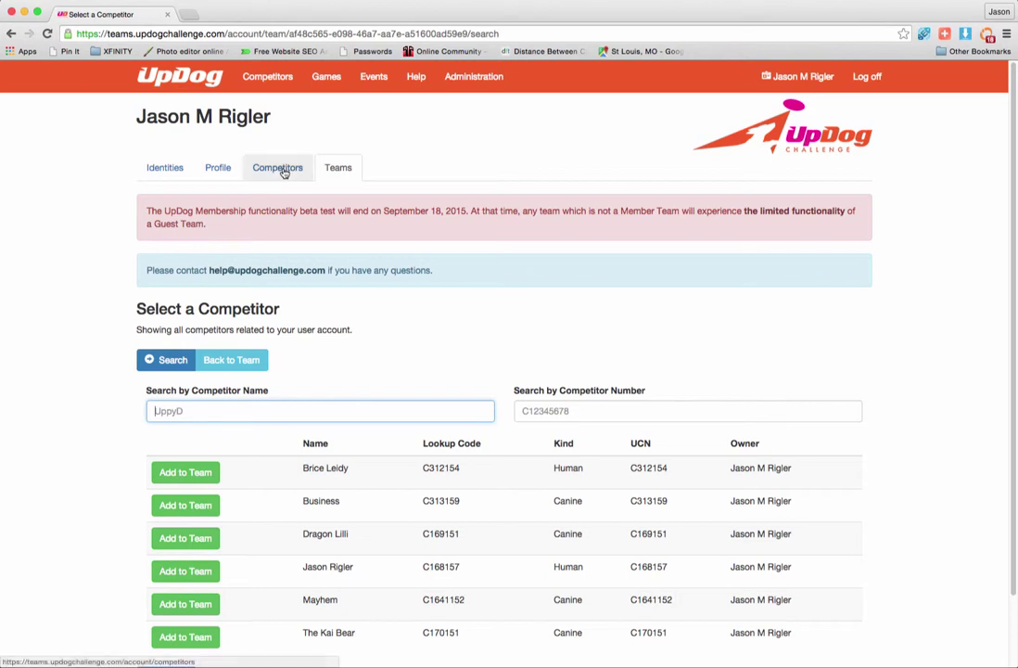
{"action": "scroll", "coordinate": [345, 327], "scroll_direction": "down", "scroll_amount": 2}
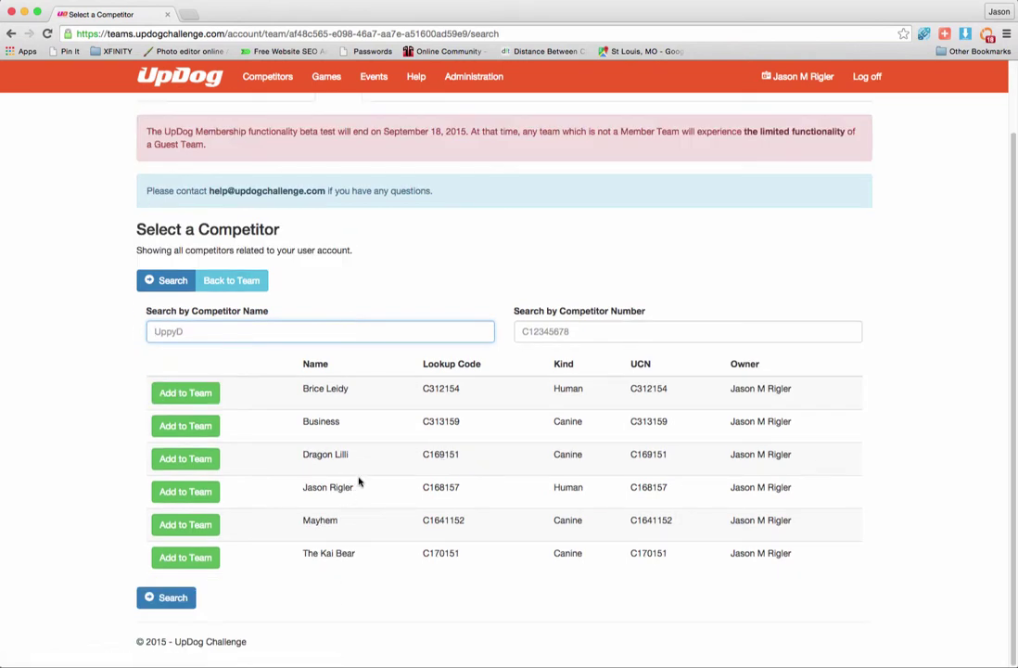
{"action": "left_click", "coordinate": [195, 490]}
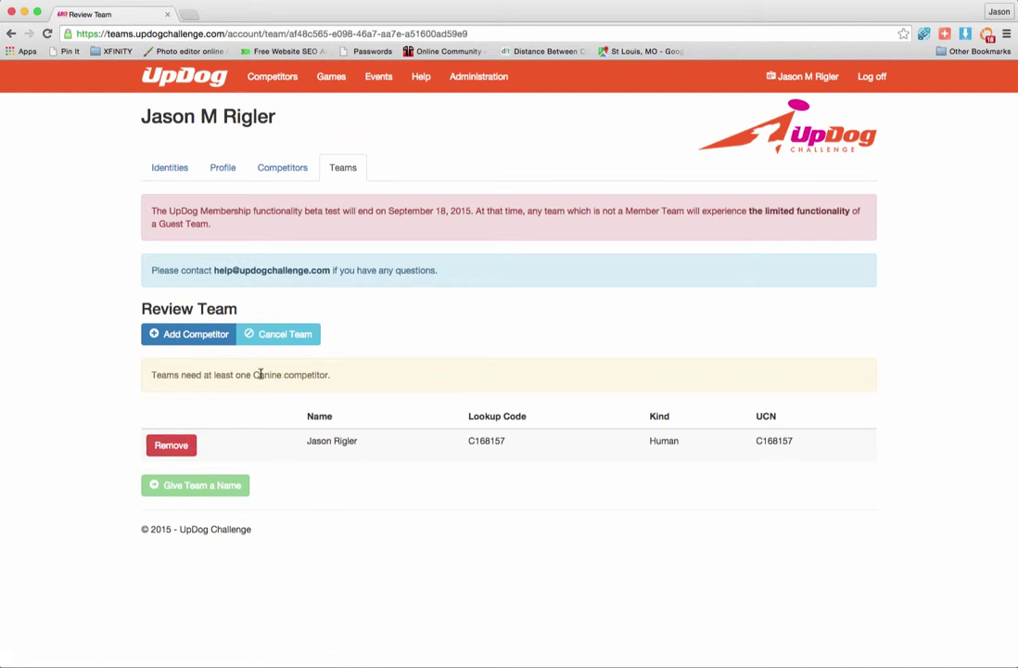
{"action": "left_click", "coordinate": [156, 335]}
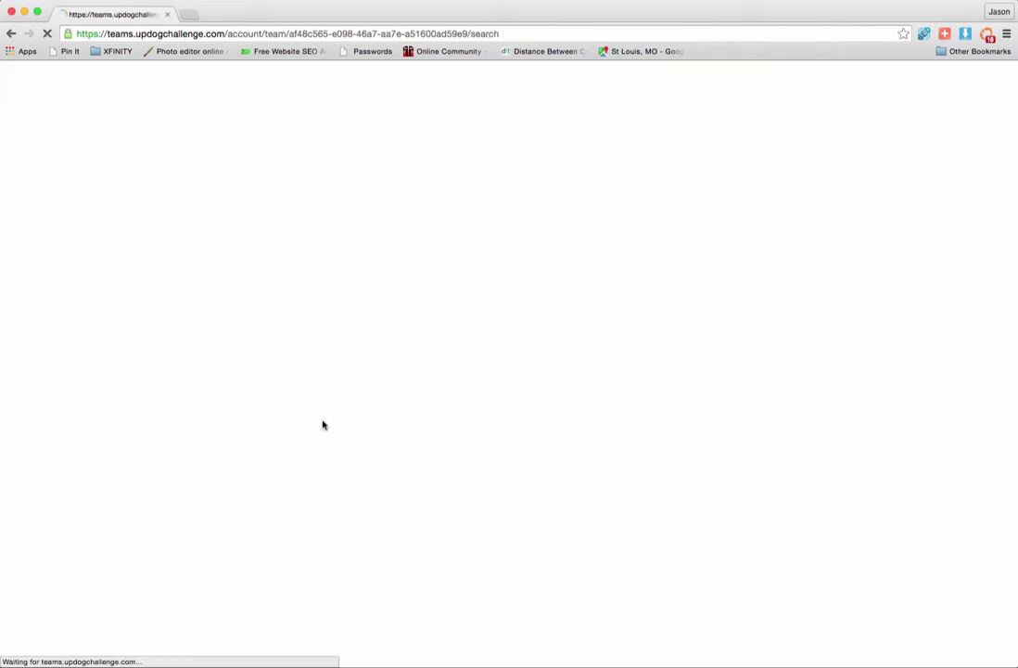
{"action": "scroll", "coordinate": [340, 433], "scroll_direction": "down", "scroll_amount": 2}
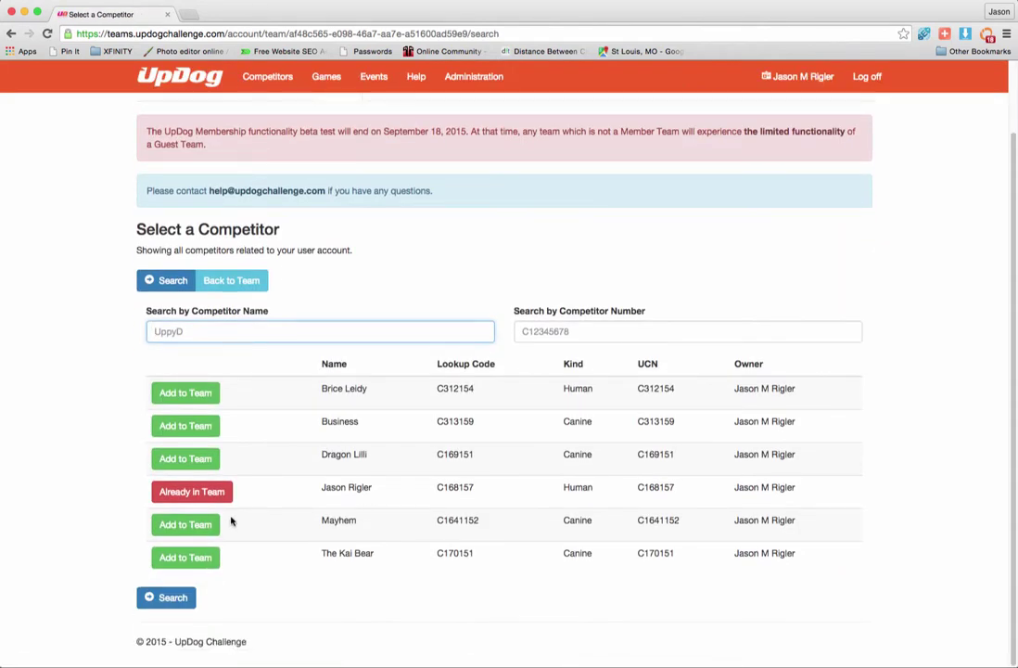
{"action": "left_click", "coordinate": [194, 522]}
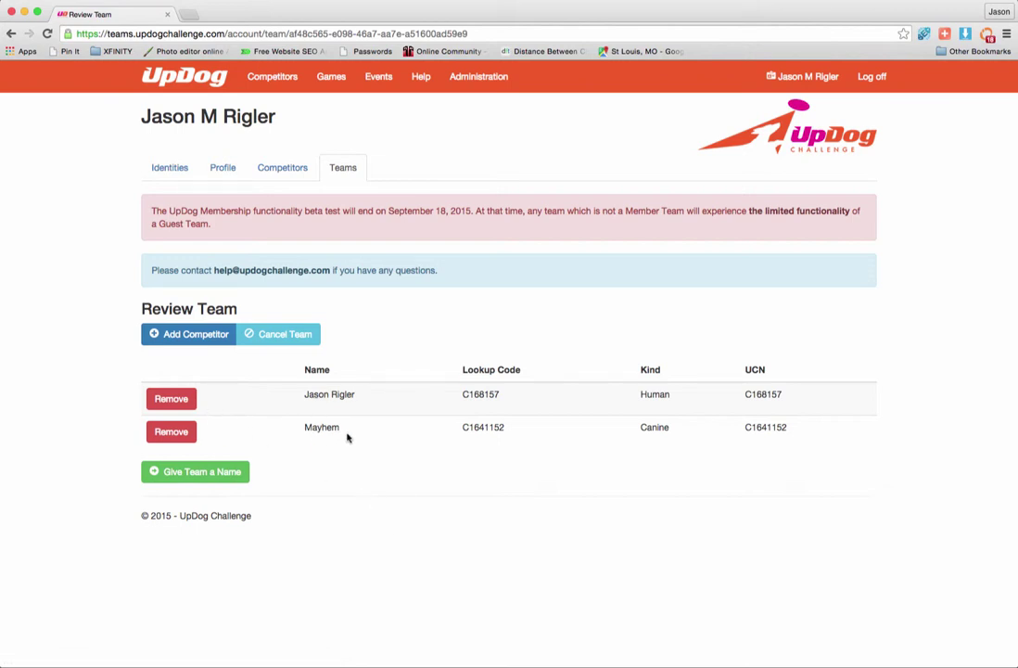
Keep the suggested team name and lookup code T1599159, and save the team.
{"action": "left_click", "coordinate": [190, 473]}
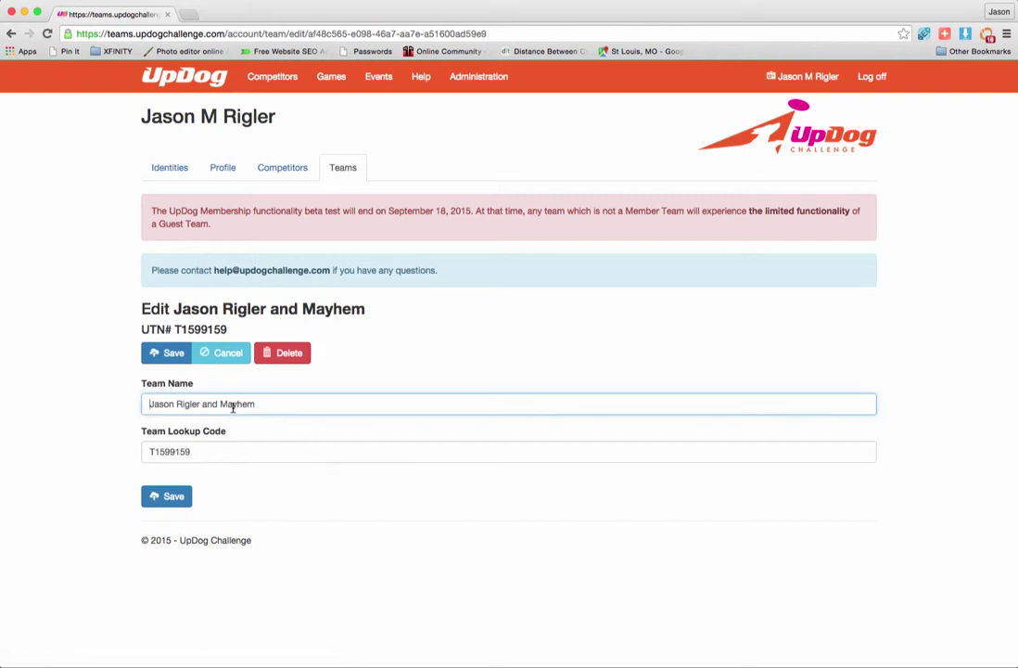
{"action": "left_click_drag", "start_coordinate": [260, 403], "coordinate": [117, 404]}
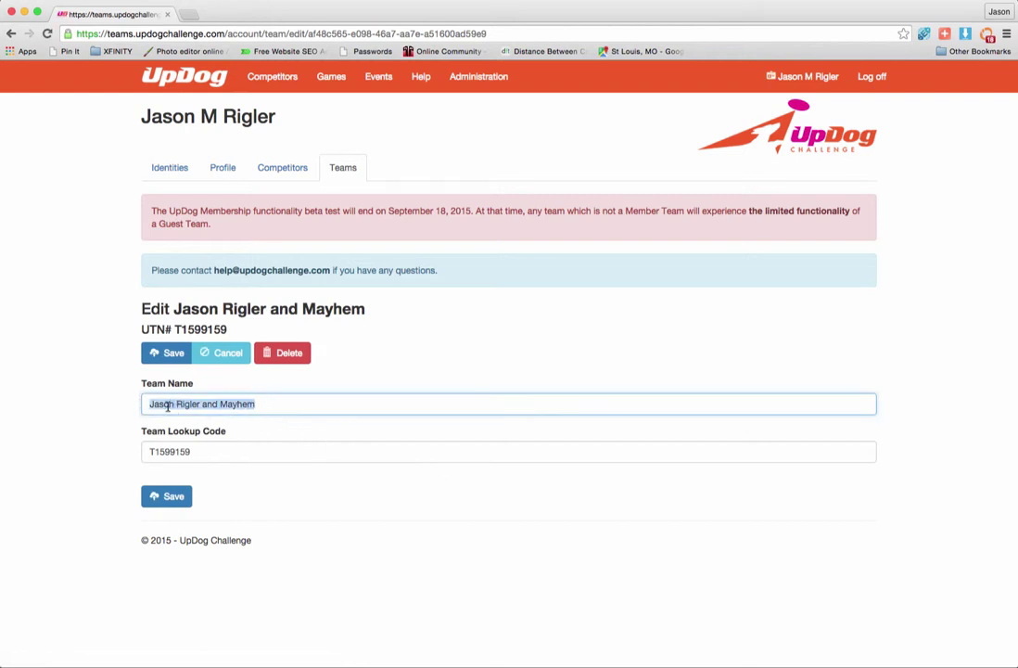
{"action": "left_click", "coordinate": [223, 450]}
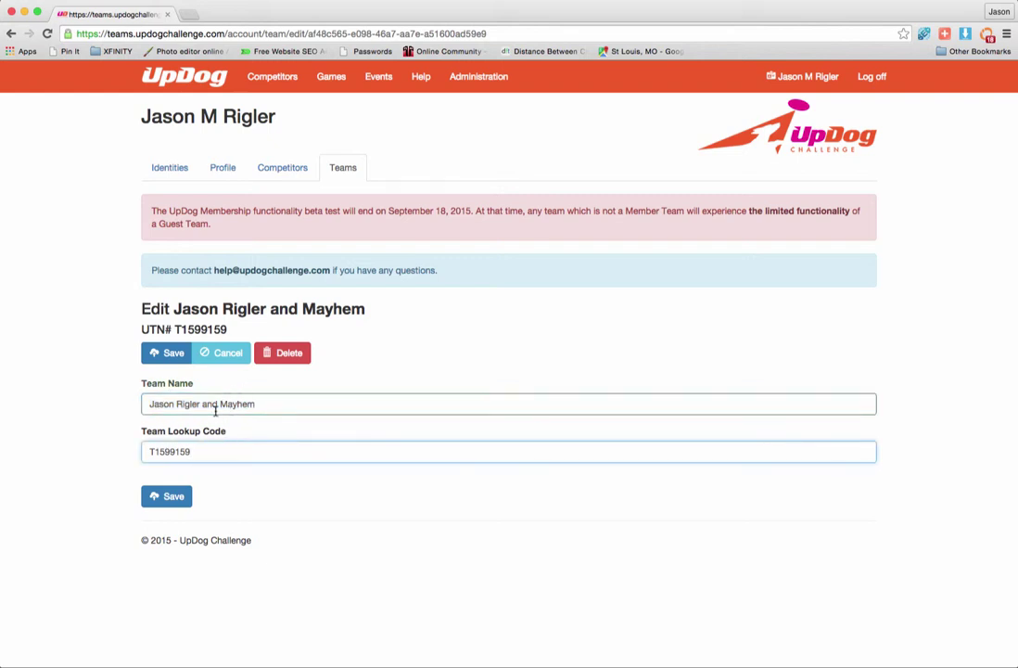
{"action": "left_click_drag", "start_coordinate": [192, 452], "coordinate": [131, 453]}
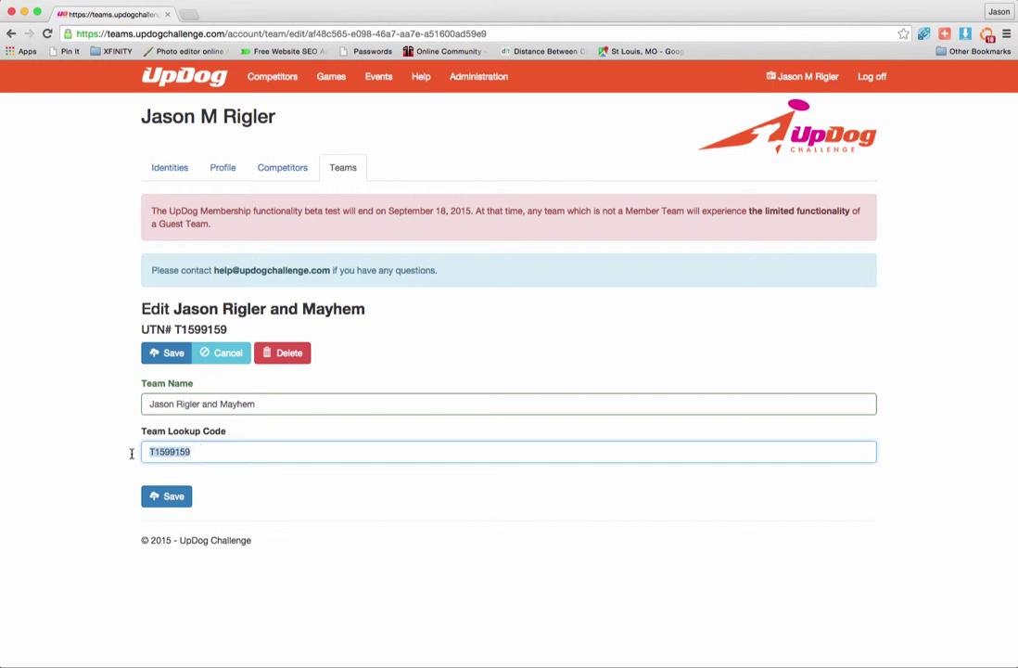
{"action": "left_click", "coordinate": [211, 452]}
{"action": "left_click", "coordinate": [164, 494]}
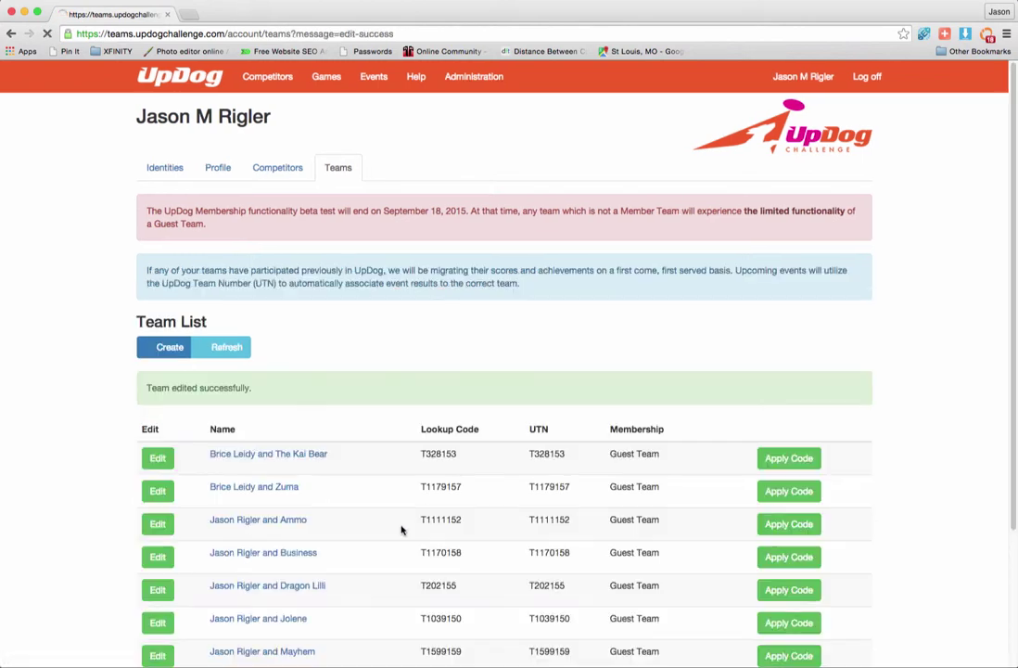
{"action": "scroll", "coordinate": [398, 526], "scroll_direction": "down", "scroll_amount": 3}
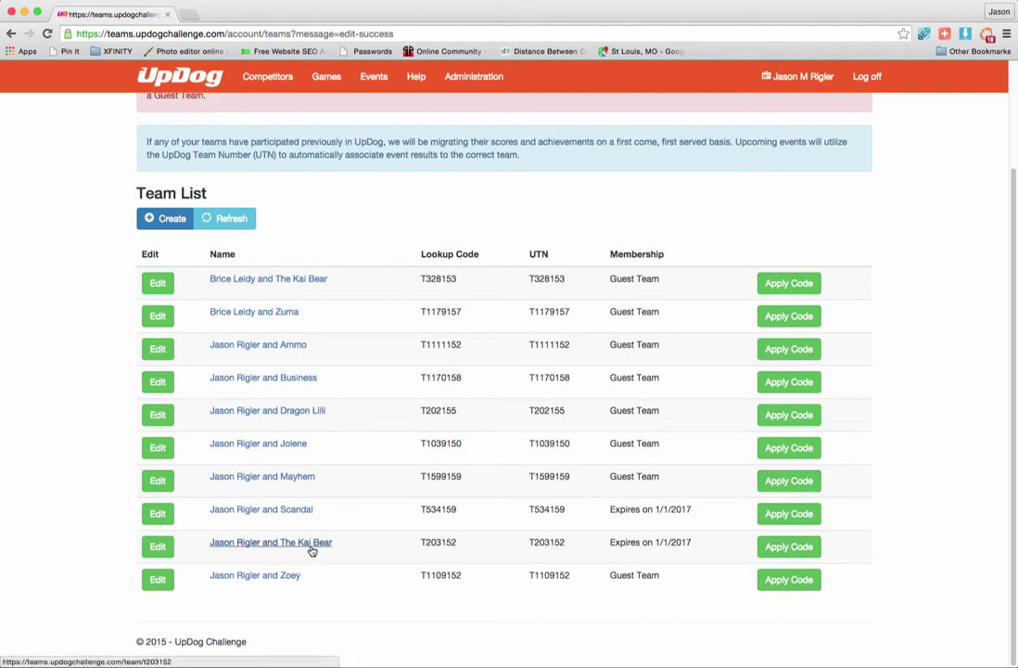
{"action": "double_click", "coordinate": [679, 543]}
{"action": "left_click", "coordinate": [621, 547]}
{"action": "triple_click", "coordinate": [612, 545]}
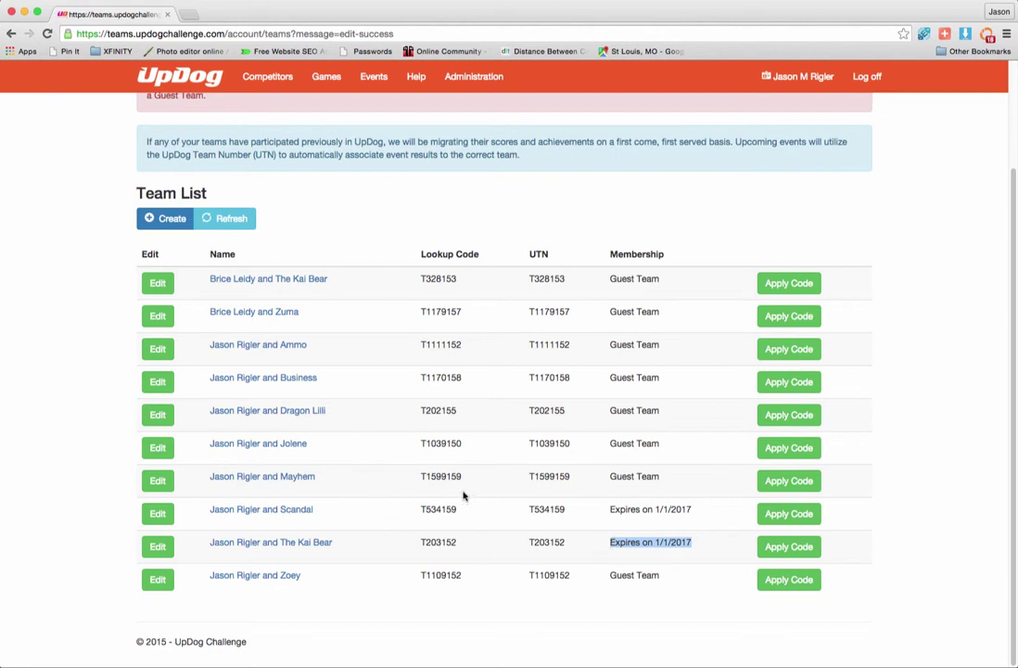
{"action": "scroll", "coordinate": [464, 510], "scroll_direction": "up", "scroll_amount": 1}
{"action": "scroll", "coordinate": [458, 512], "scroll_direction": "down", "scroll_amount": 1}
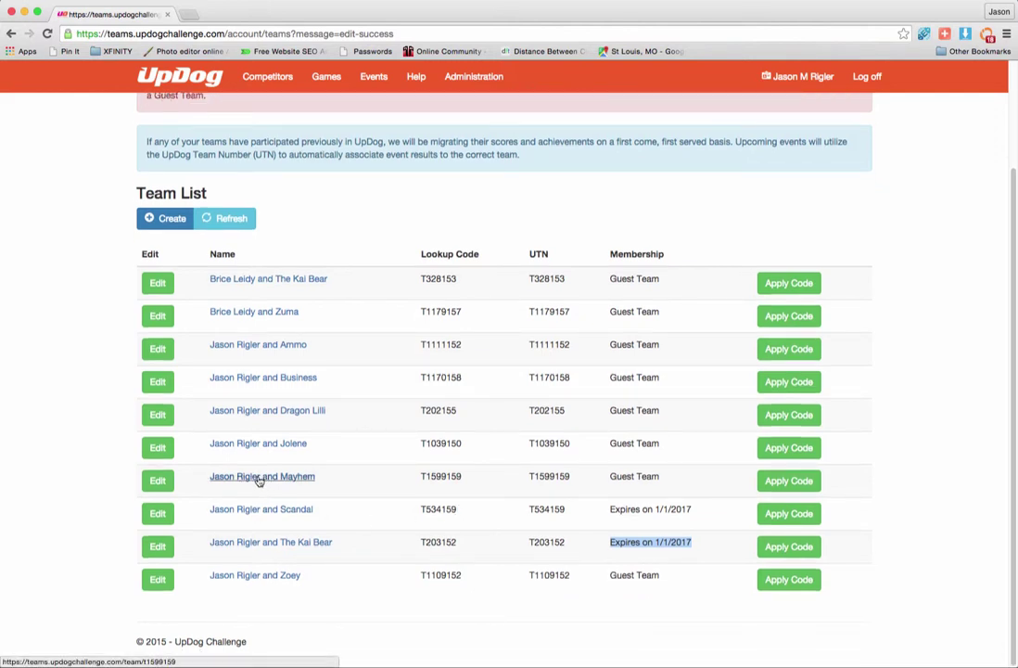
{"action": "left_click", "coordinate": [801, 482]}
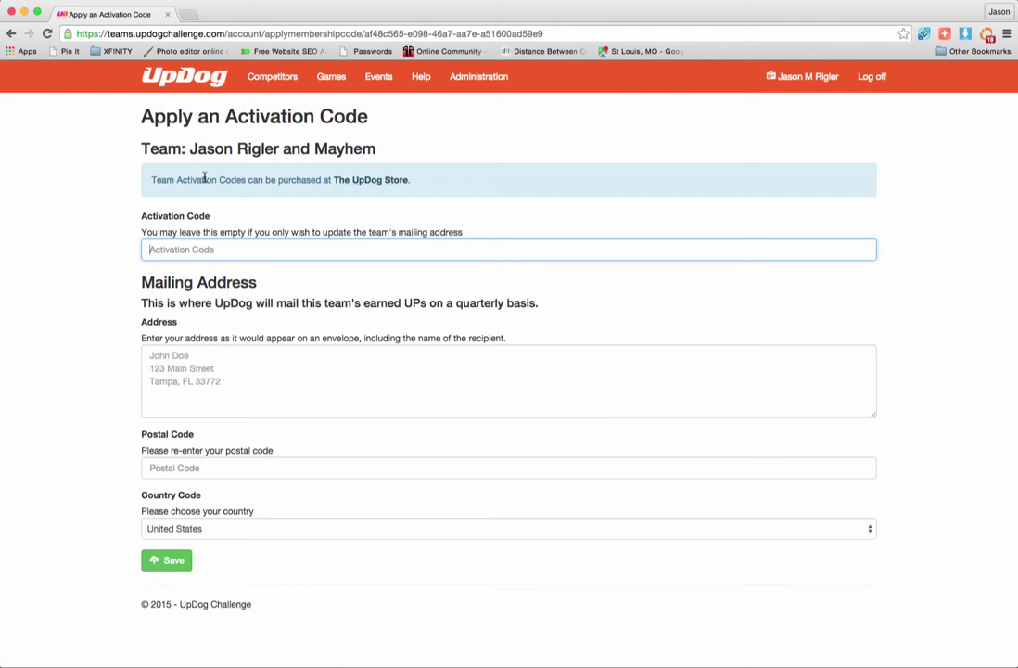
Copy the link address of The UpDog Store link on the activation code page.
{"action": "right_click", "coordinate": [380, 183]}
{"action": "left_click", "coordinate": [497, 233]}
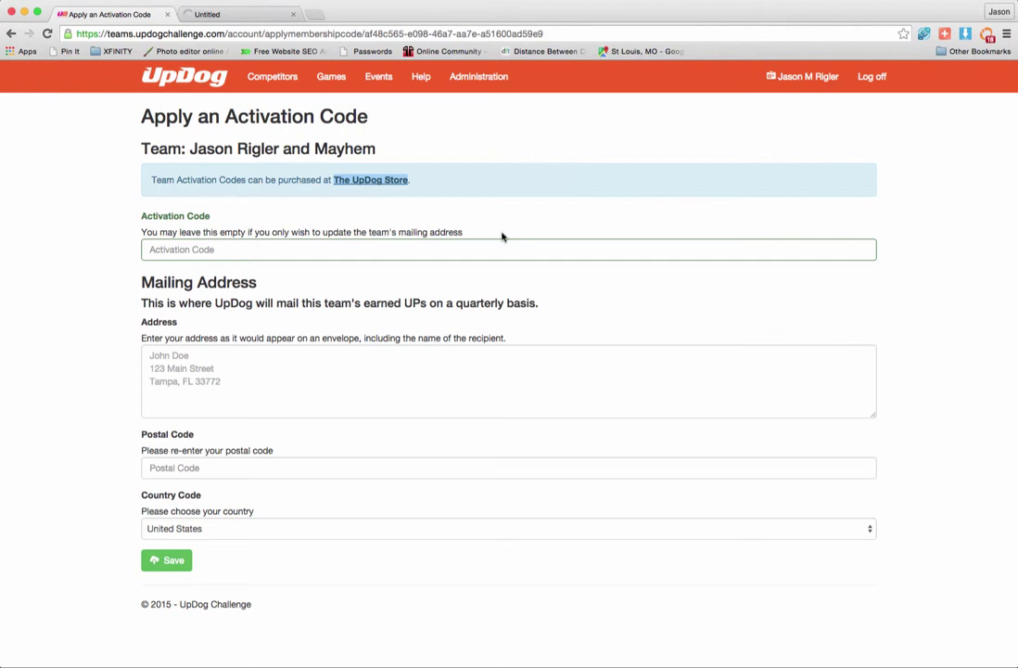
Add one 'Activate 1 UpDog Team' code ($5.00) to the store cart and view the cart.
{"action": "key", "text": "ctrl+Tab"}
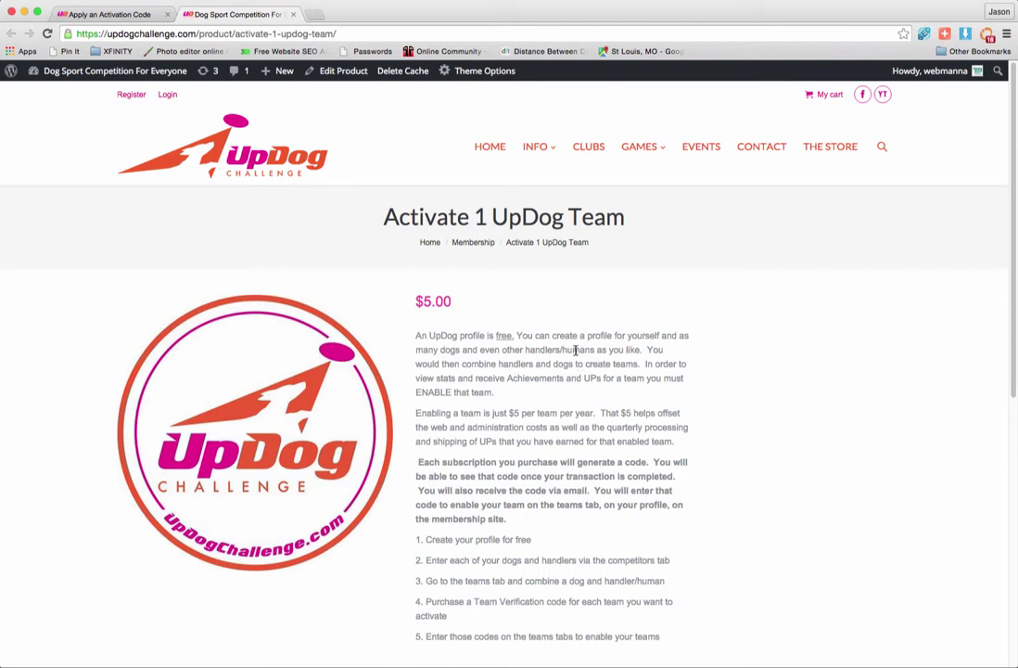
{"action": "scroll", "coordinate": [581, 375], "scroll_direction": "down", "scroll_amount": 4}
{"action": "scroll", "coordinate": [514, 261], "scroll_direction": "up", "scroll_amount": 3}
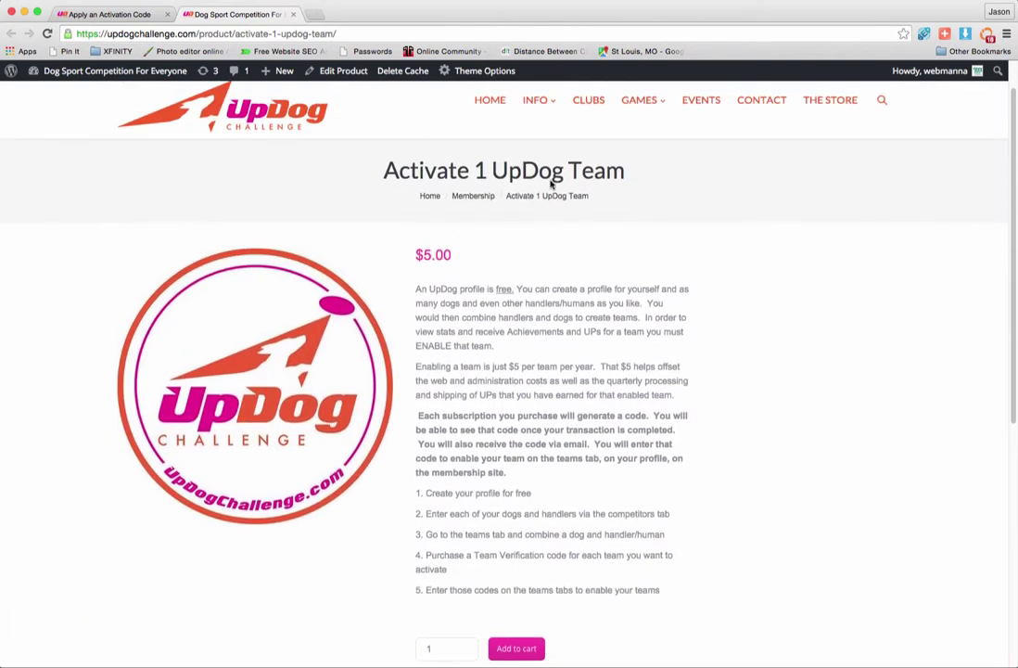
{"action": "scroll", "coordinate": [647, 317], "scroll_direction": "down", "scroll_amount": 2}
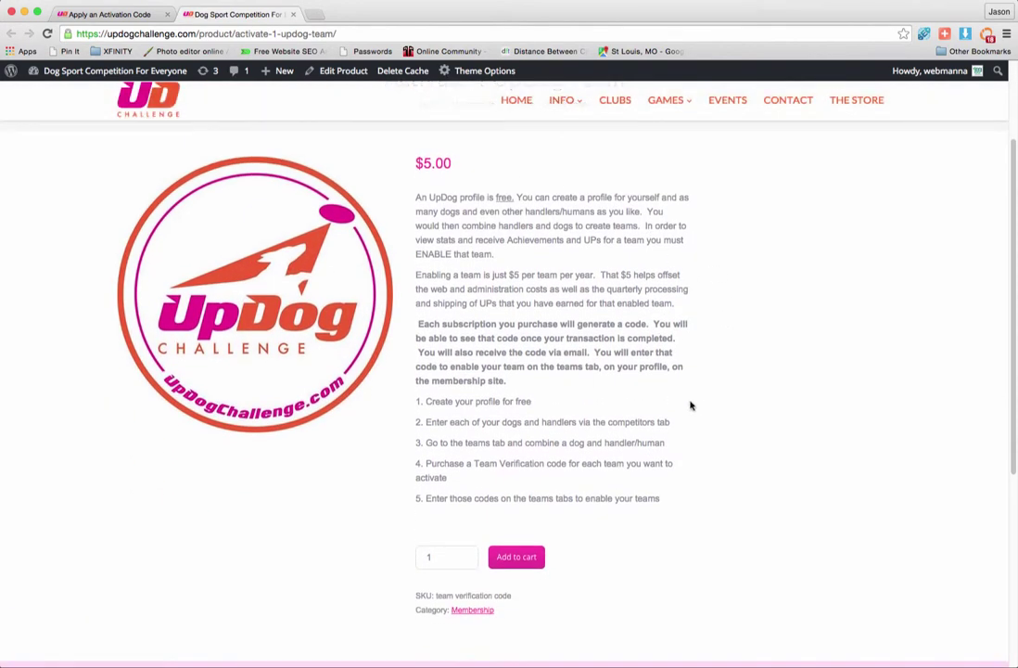
{"action": "scroll", "coordinate": [686, 405], "scroll_direction": "down", "scroll_amount": 3}
{"action": "scroll", "coordinate": [675, 420], "scroll_direction": "up", "scroll_amount": 3}
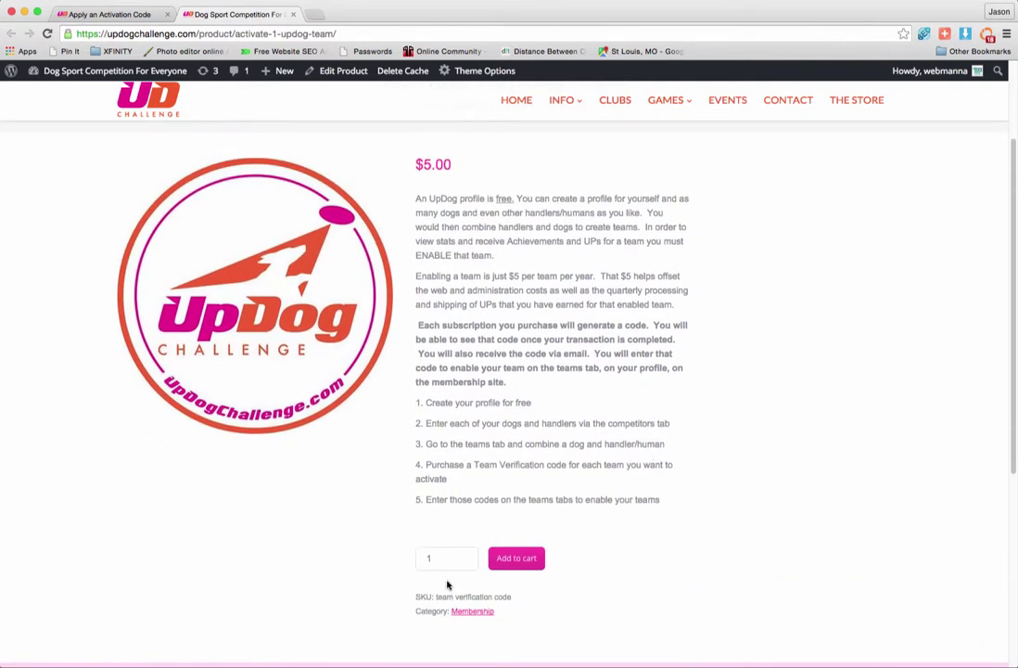
{"action": "left_click", "coordinate": [439, 555]}
{"action": "left_click", "coordinate": [517, 557]}
{"action": "scroll", "coordinate": [663, 418], "scroll_direction": "down", "scroll_amount": 5}
{"action": "scroll", "coordinate": [671, 344], "scroll_direction": "up", "scroll_amount": 5}
{"action": "left_click", "coordinate": [643, 312]}
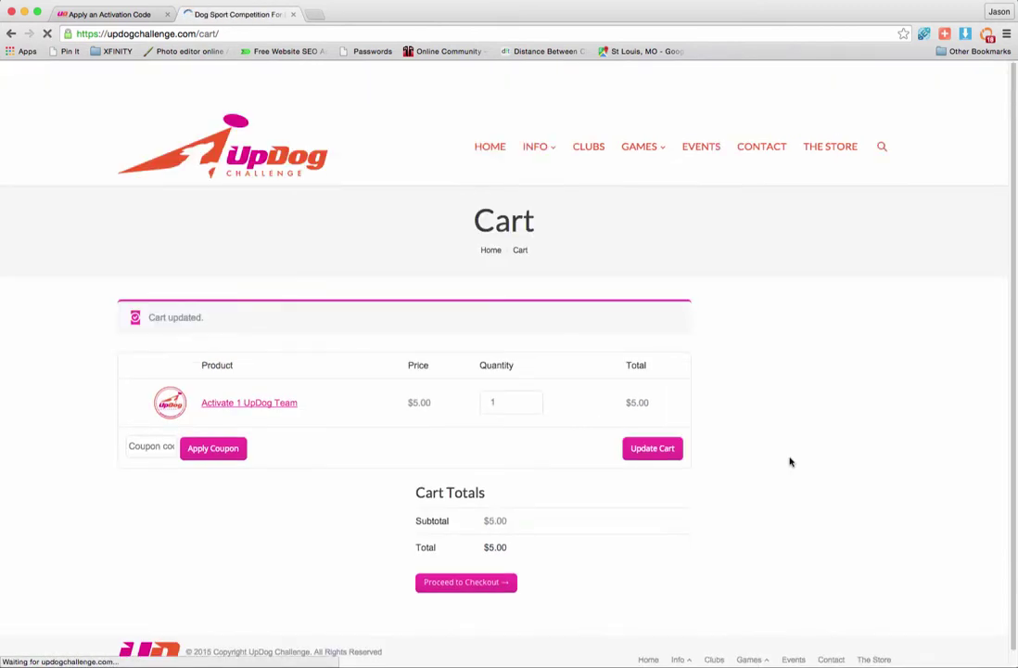
{"action": "scroll", "coordinate": [466, 408], "scroll_direction": "down", "scroll_amount": 1}
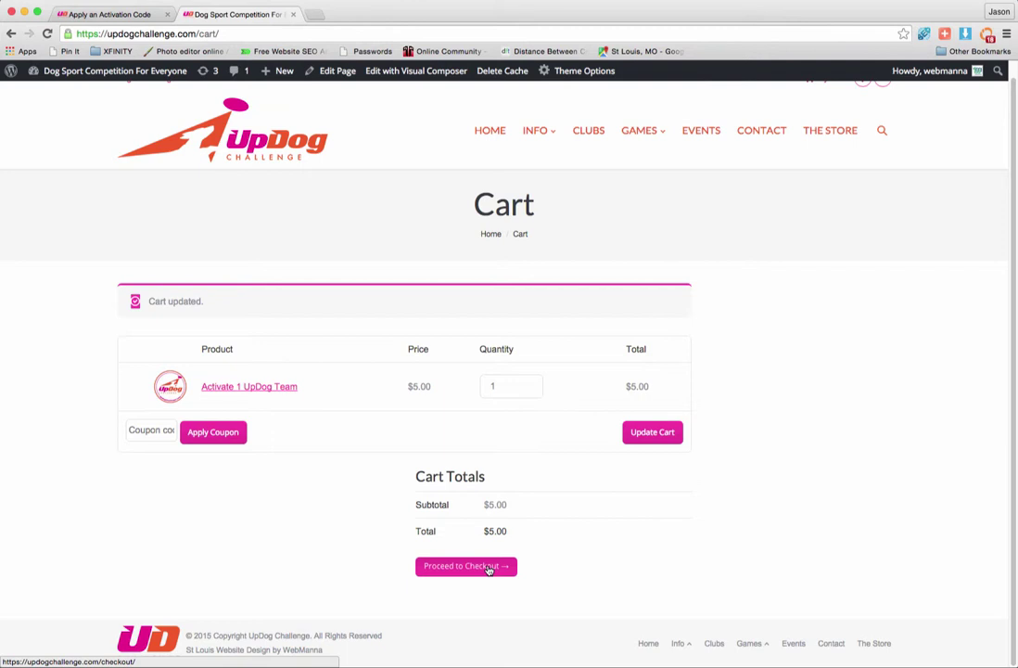
Return to the Teams site tab and open the account's Team List.
{"action": "left_click", "coordinate": [102, 14]}
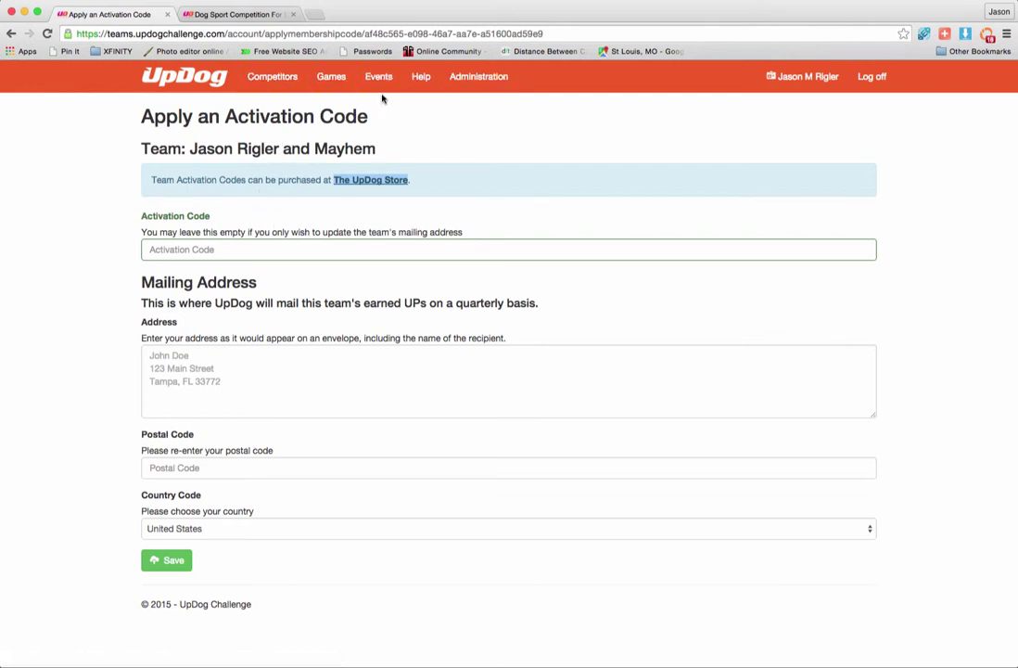
{"action": "left_click", "coordinate": [252, 79]}
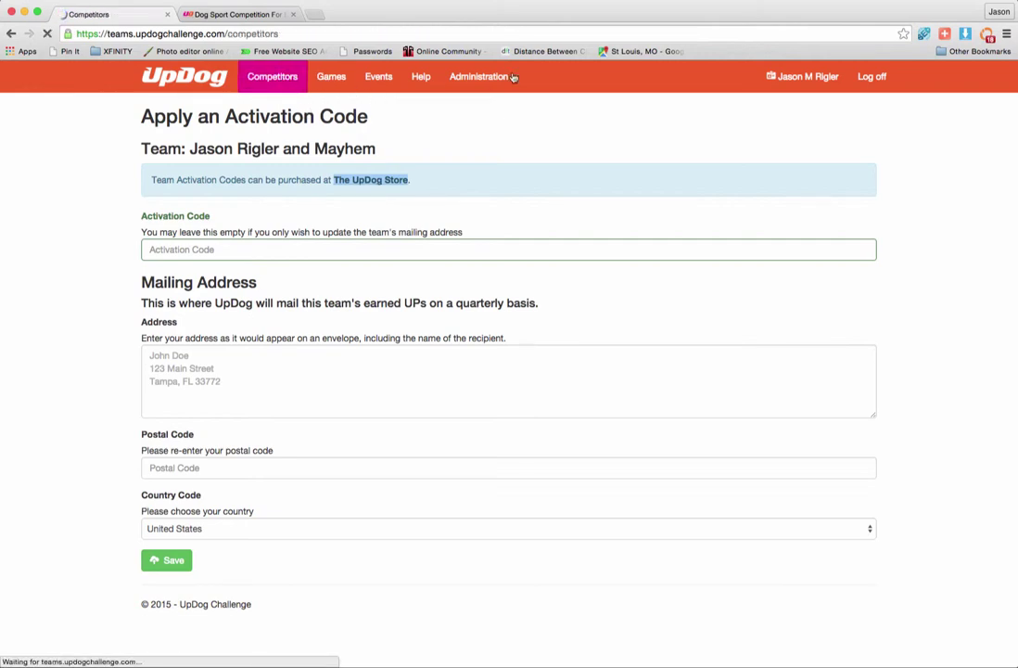
{"action": "left_click", "coordinate": [822, 80]}
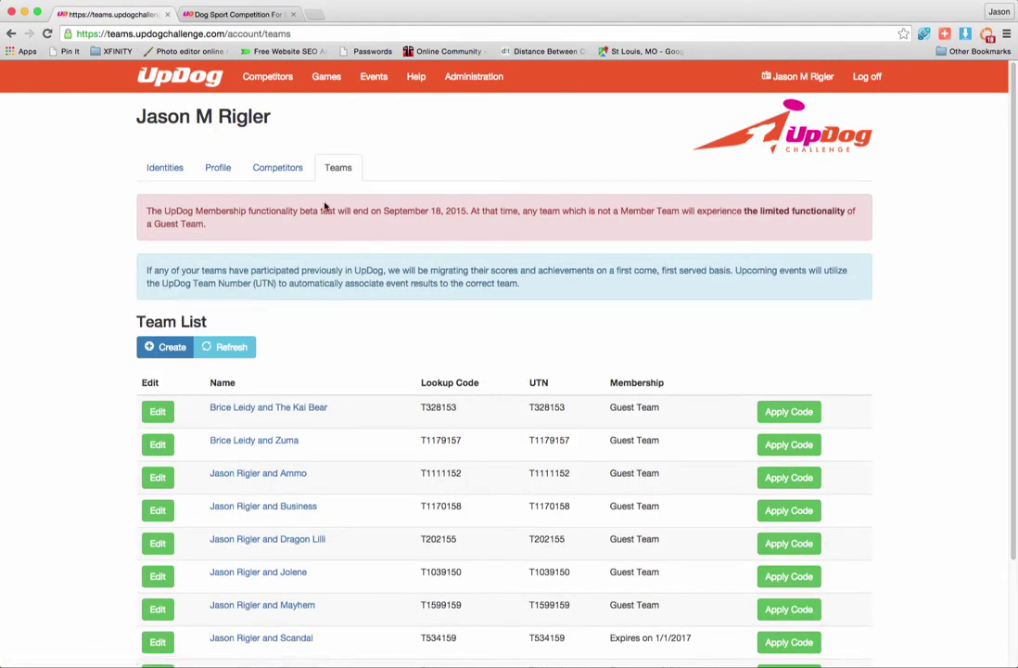
Reload the Team List and open the activation code form for the Mayhem team.
{"action": "scroll", "coordinate": [420, 223], "scroll_direction": "down", "scroll_amount": 3}
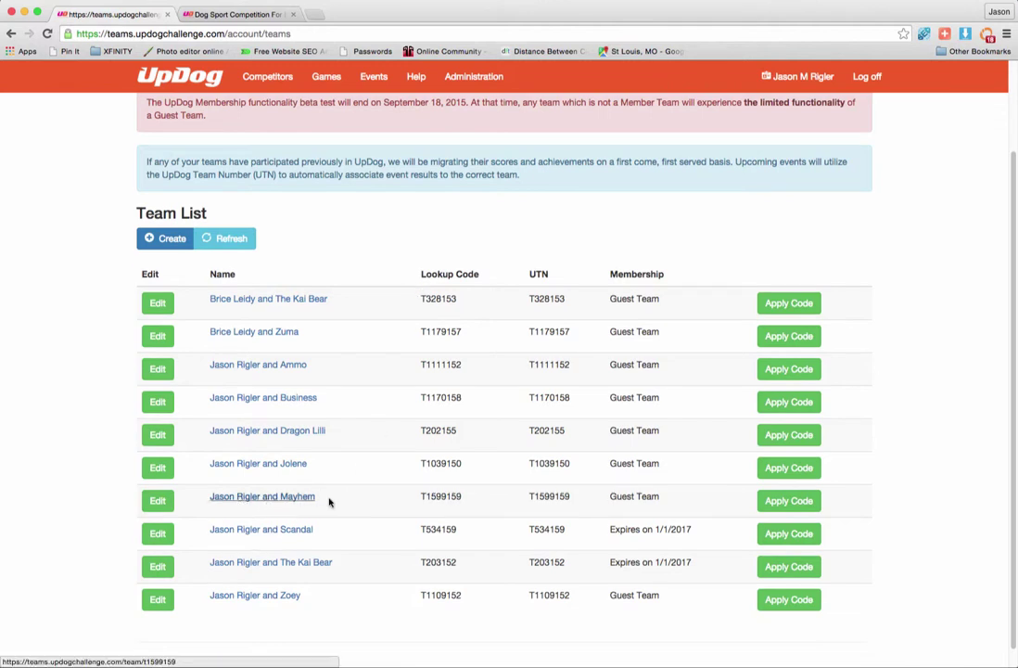
{"action": "scroll", "coordinate": [619, 493], "scroll_direction": "up", "scroll_amount": 3}
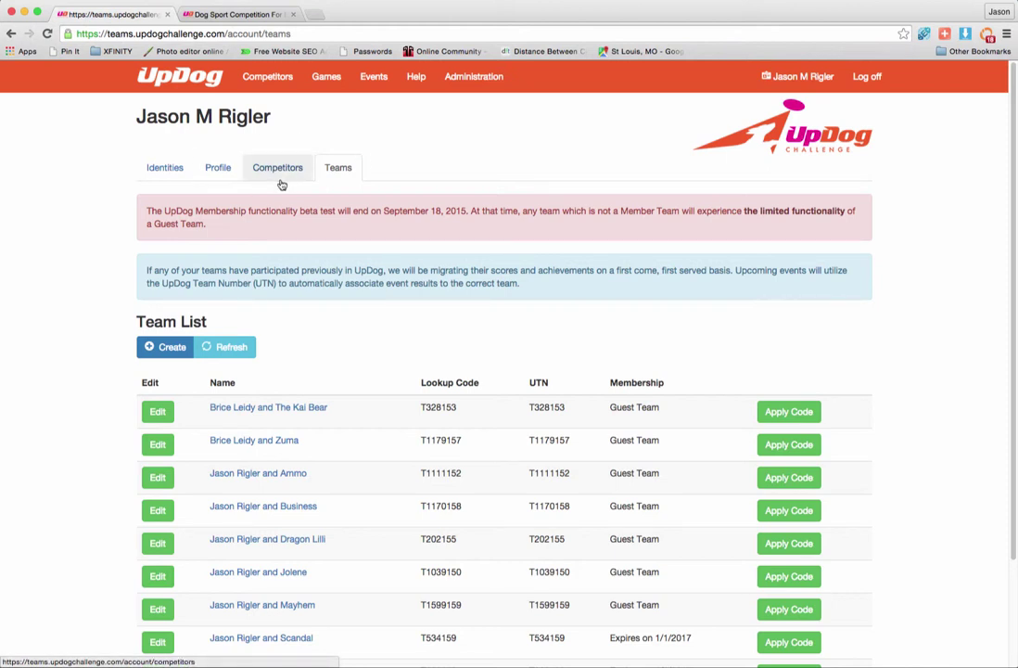
{"action": "left_click", "coordinate": [795, 80]}
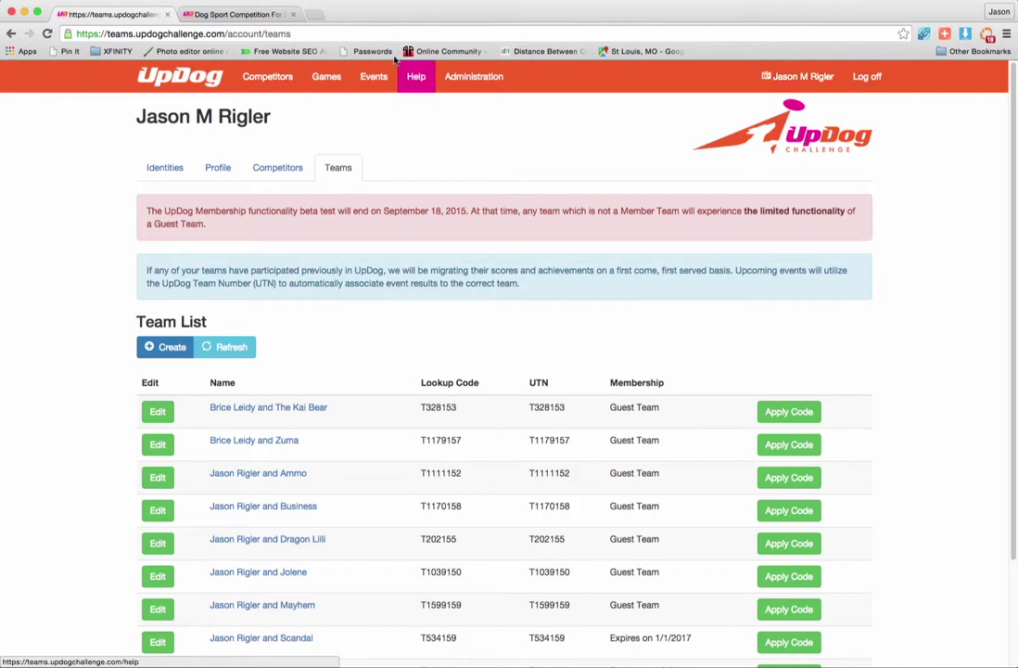
{"action": "left_click", "coordinate": [795, 80]}
{"action": "scroll", "coordinate": [464, 269], "scroll_direction": "down", "scroll_amount": 3}
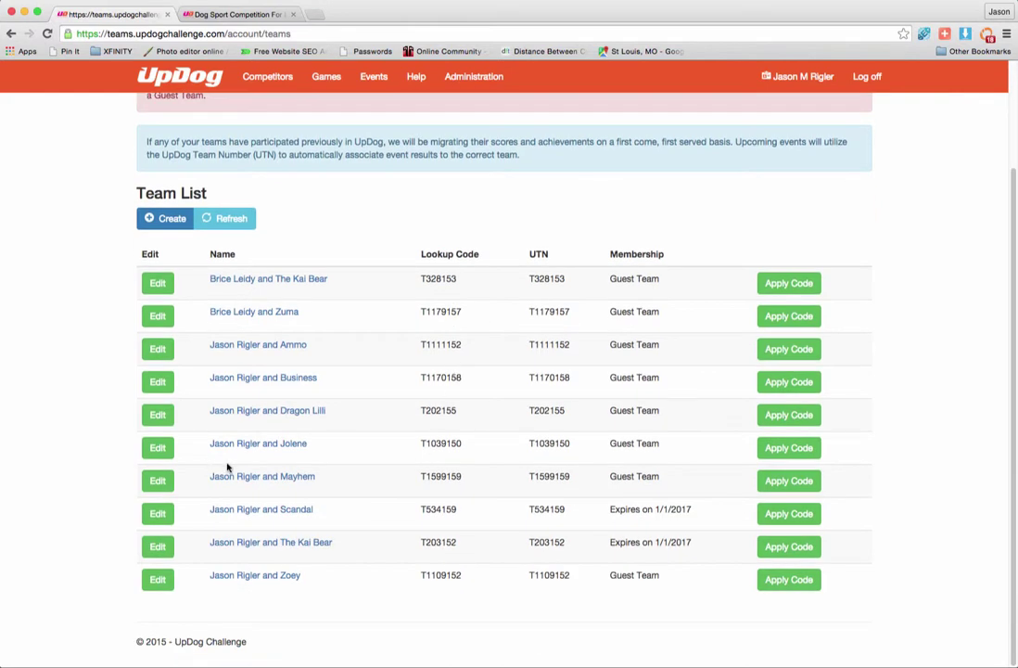
{"action": "left_click", "coordinate": [798, 481]}
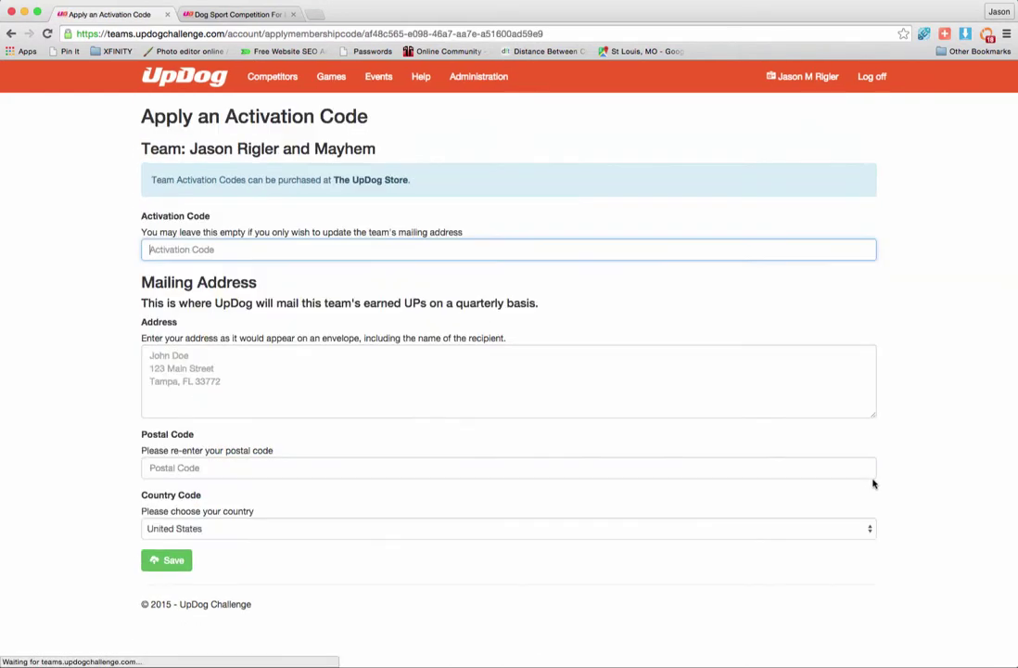
Paste the purchased activation code, autofill the team's saved mailing address and postal code, and save.
{"action": "right_click", "coordinate": [188, 252]}
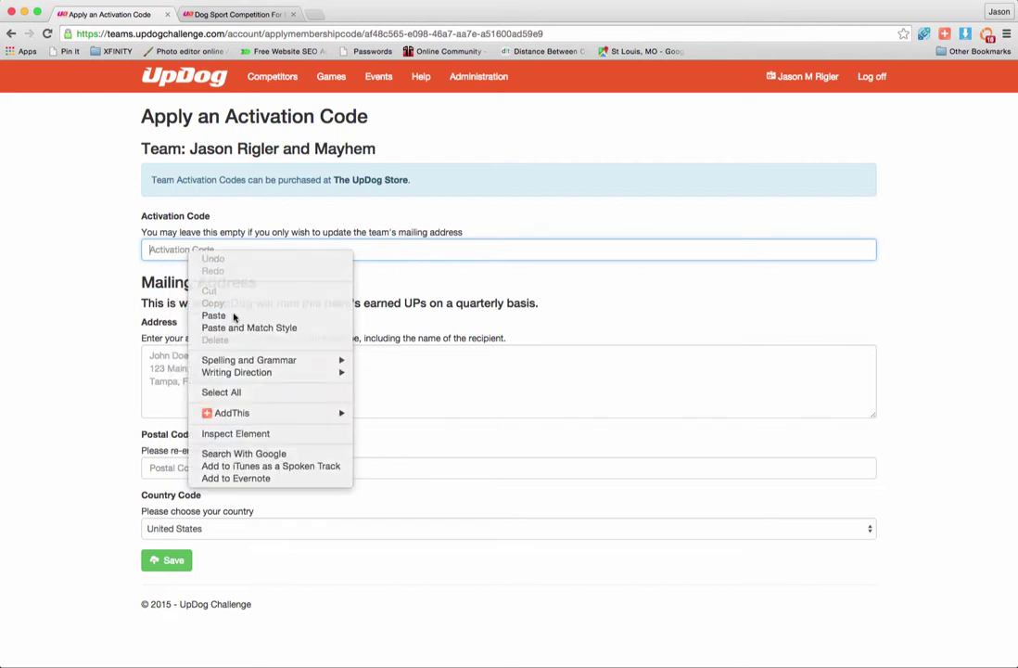
{"action": "left_click", "coordinate": [234, 316]}
{"action": "left_click", "coordinate": [191, 361]}
{"action": "type", "text": "103rd terr"}
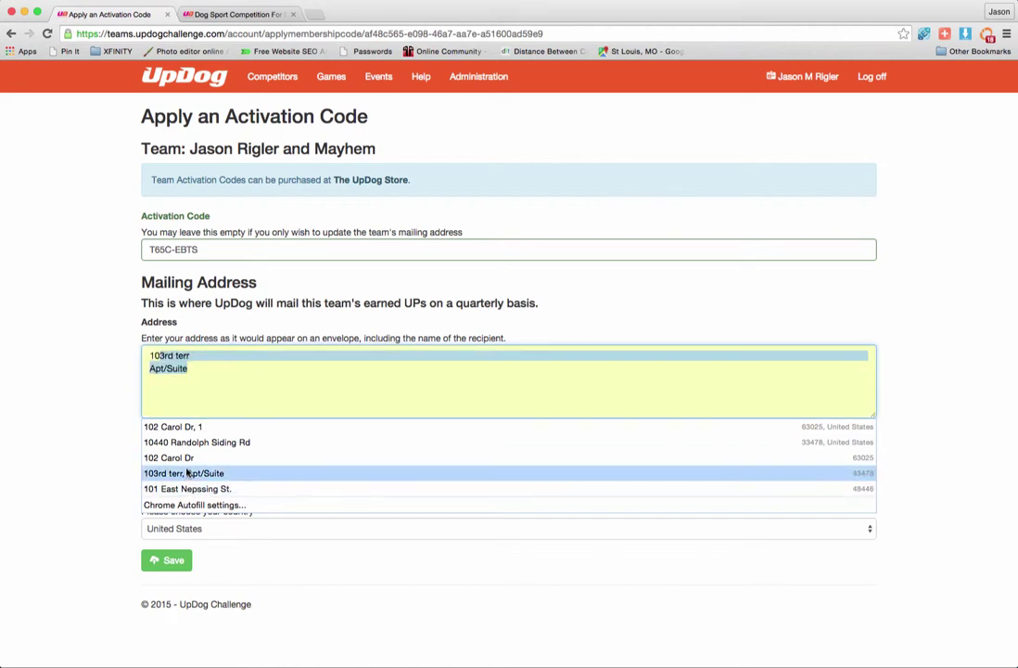
{"action": "left_click", "coordinate": [246, 457]}
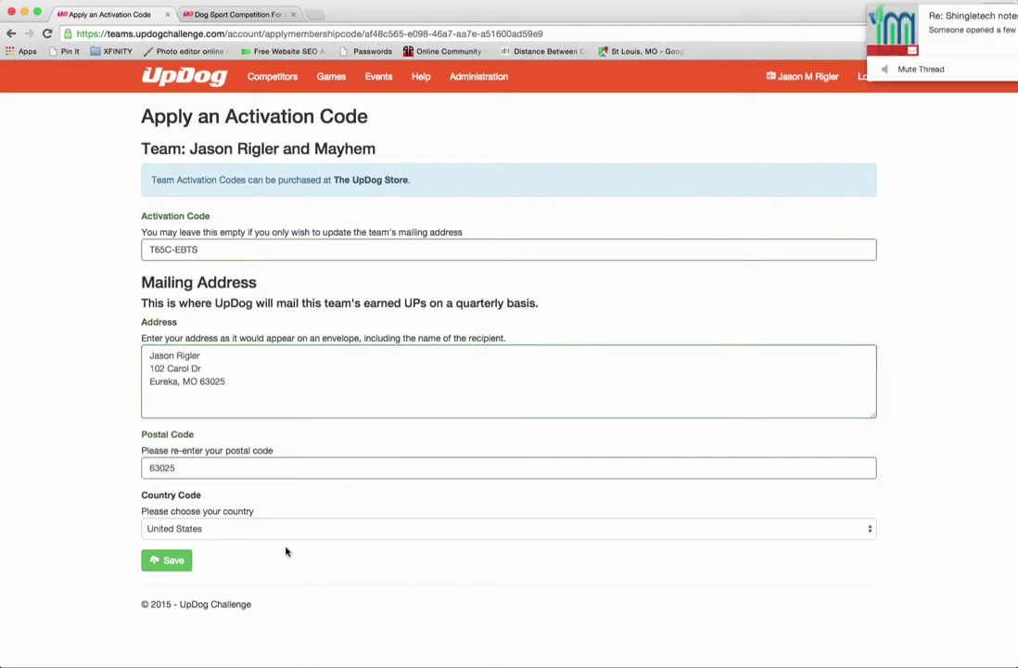
{"action": "left_click", "coordinate": [166, 562]}
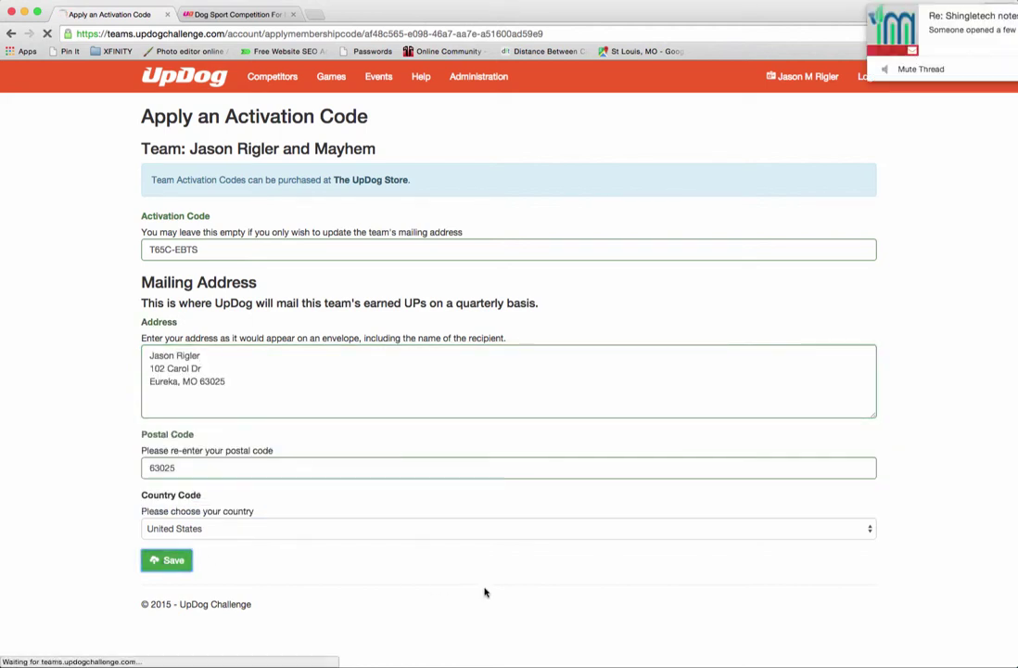
{"action": "scroll", "coordinate": [288, 404], "scroll_direction": "down", "scroll_amount": 3}
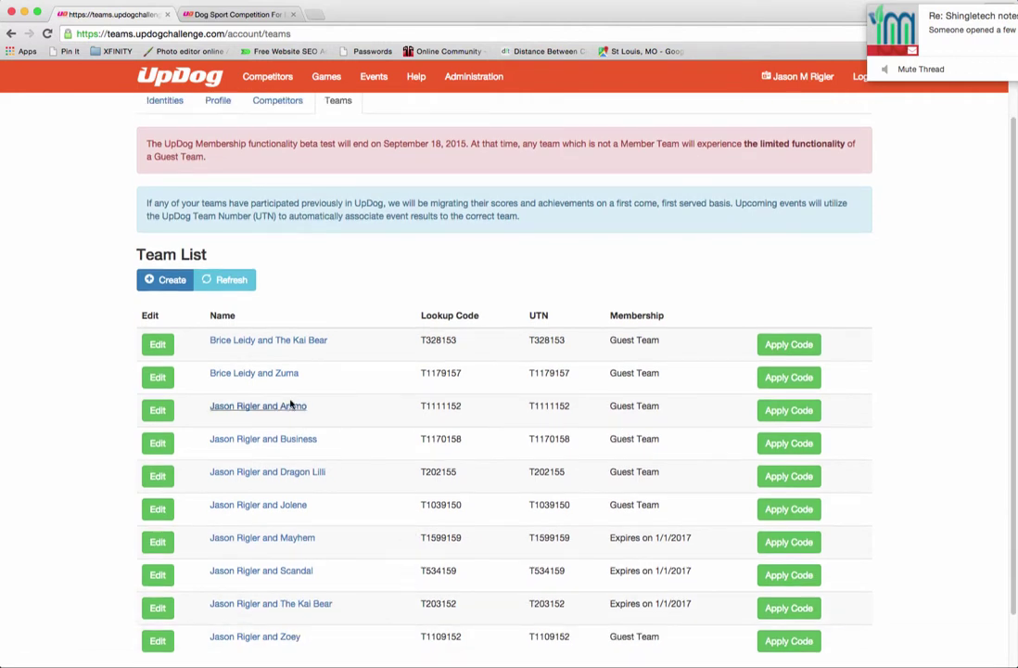